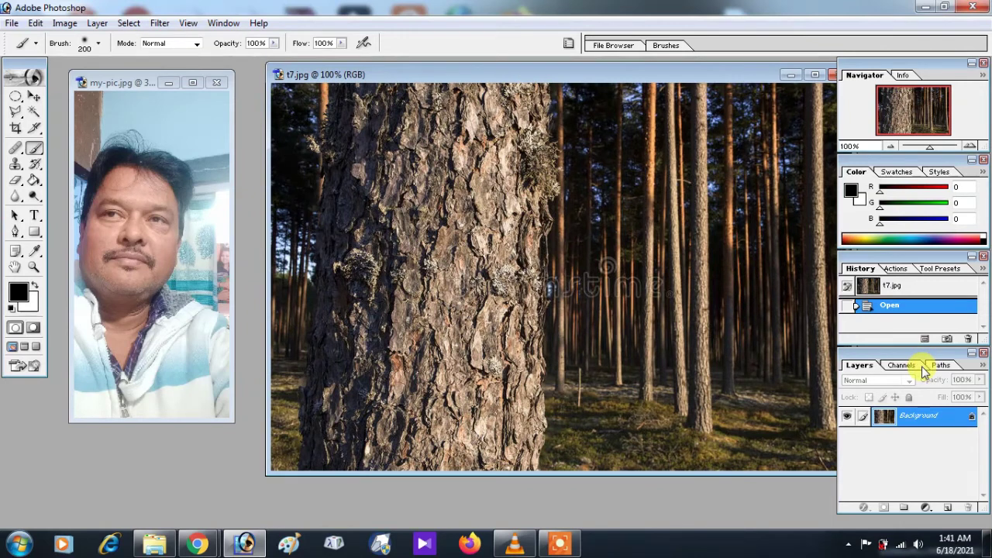
# Select all of t7.jpg and paste it into a new transparent 800×534 document
pyautogui.hotkey('ctrl', 'a')
pyautogui.hotkey('ctrl', 'n')
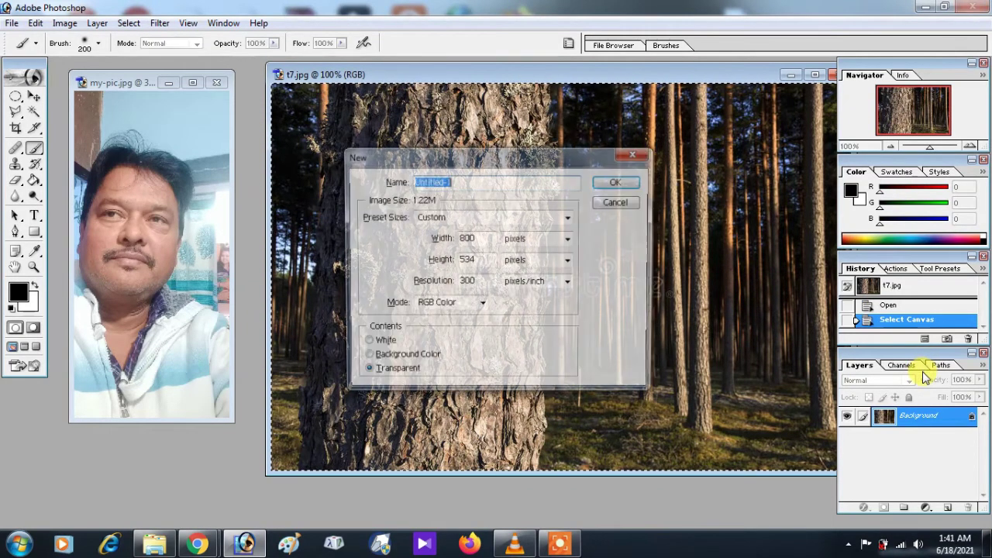
pyautogui.press('Return')
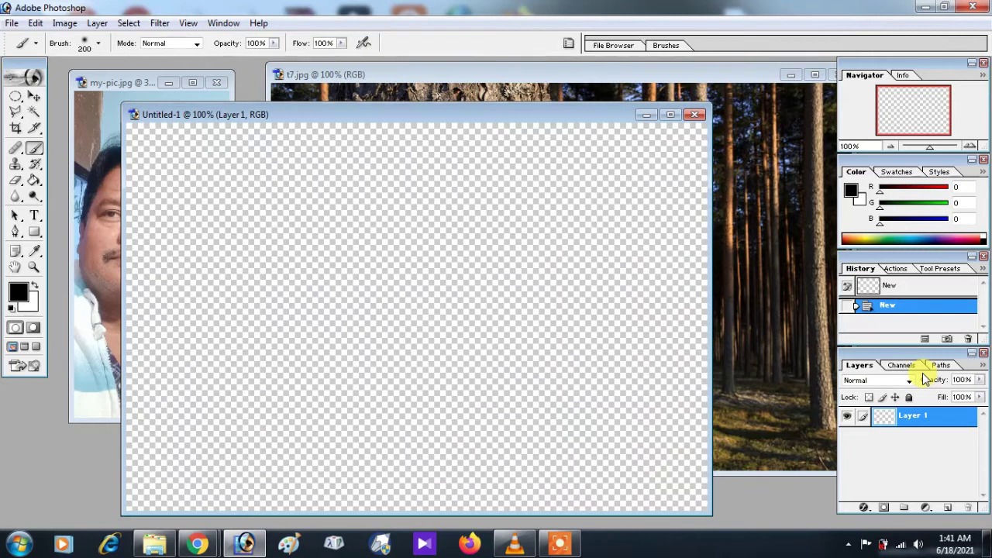
pyautogui.hotkey('ctrl', 'v')
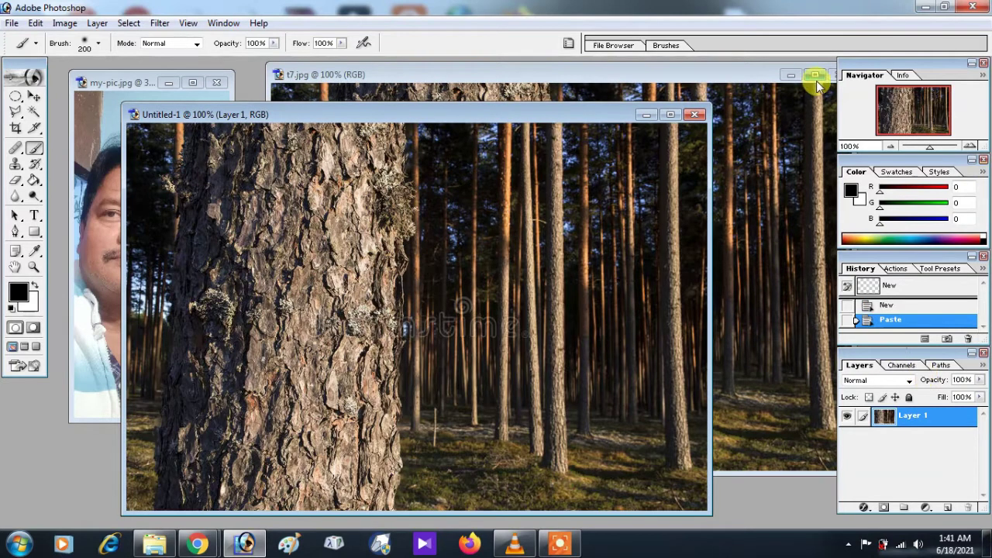
# Close t7.jpg without saving and reposition the Untitled-1 window
pyautogui.click(830, 74)
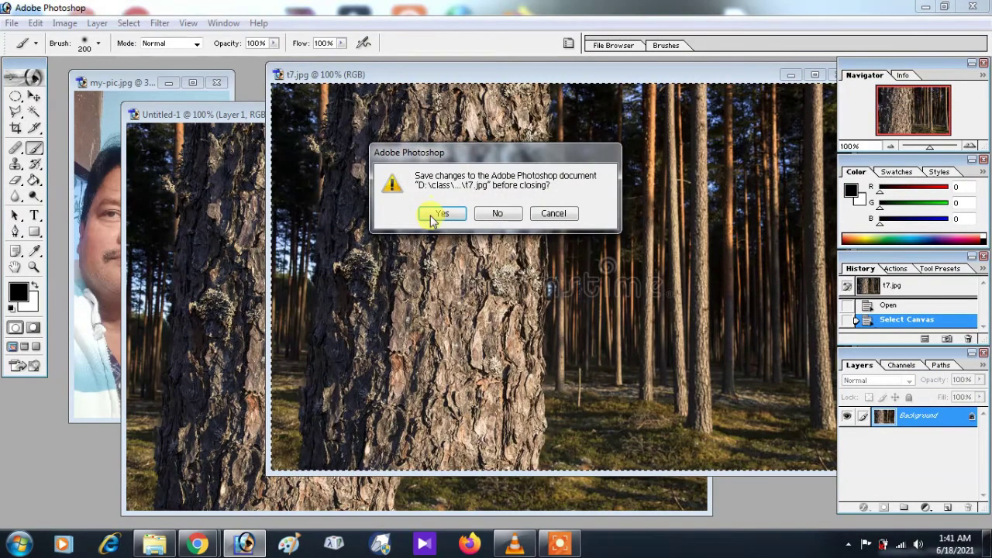
pyautogui.click(489, 217)
pyautogui.moveTo(379, 116); pyautogui.dragTo(505, 82)
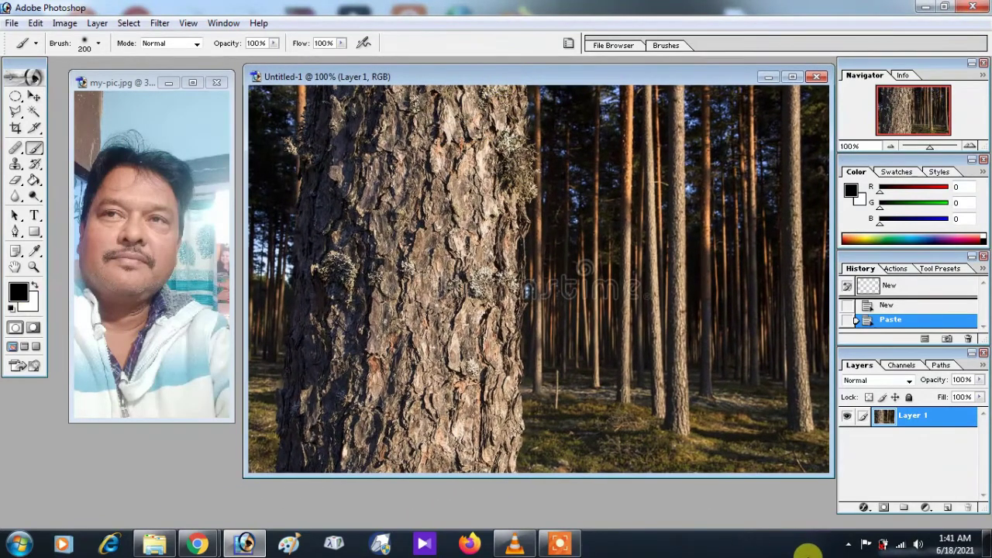
# Paste the oval face from my-pic.jpg into the forest document as Layer 2
pyautogui.click(135, 82)
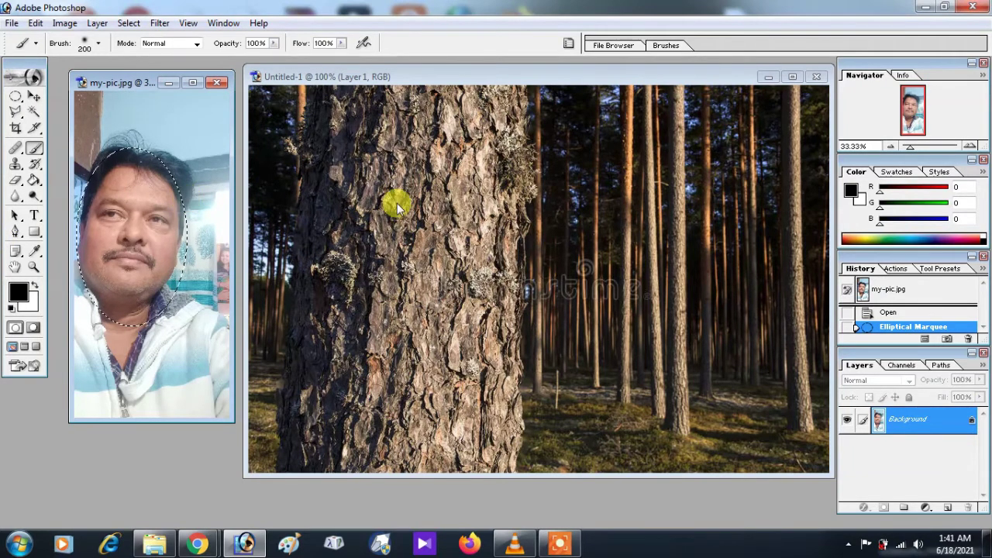
pyautogui.click(446, 83)
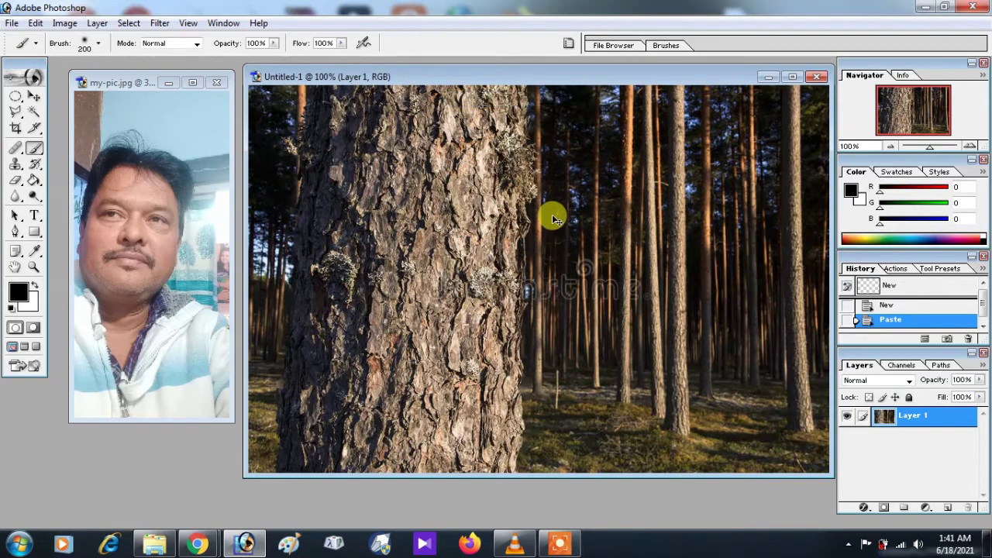
pyautogui.hotkey('ctrl', 'v')
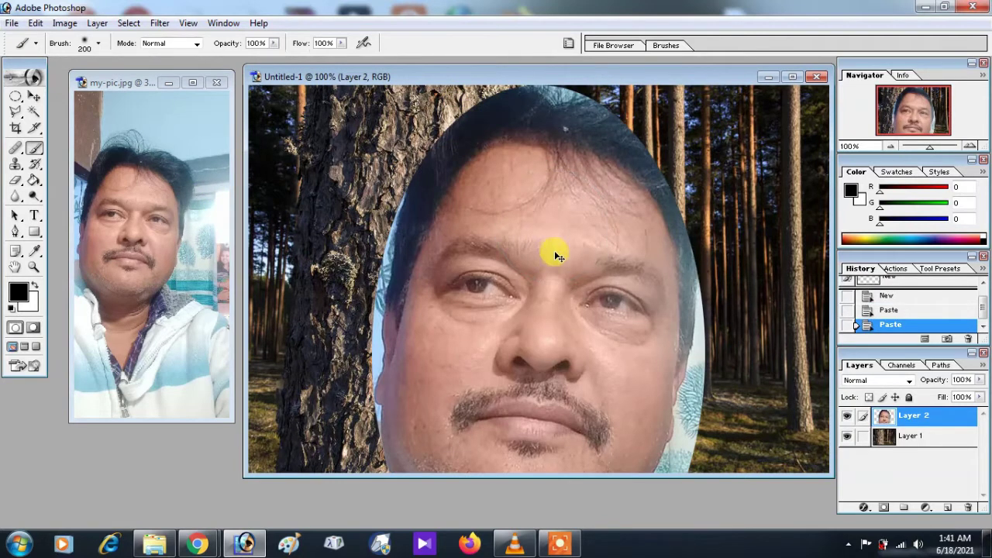
# Scale the face to 68.5% and position it over the tree trunk
pyautogui.hotkey('ctrl', 't')
pyautogui.moveTo(362, 88)
pyautogui.mouseDown()
pyautogui.moveTo(427, 206)
pyautogui.moveTo(425, 170)
pyautogui.mouseUp()
pyautogui.moveTo(542, 274)
pyautogui.mouseDown()
pyautogui.moveTo(421, 243)
pyautogui.moveTo(419, 211)
pyautogui.mouseUp()
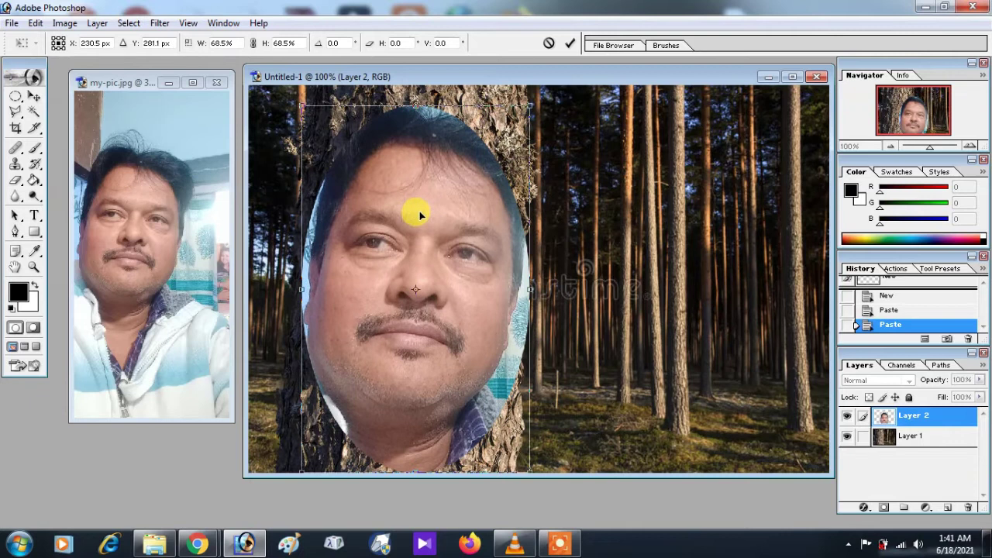
pyautogui.moveTo(530, 106); pyautogui.dragTo(527, 111)
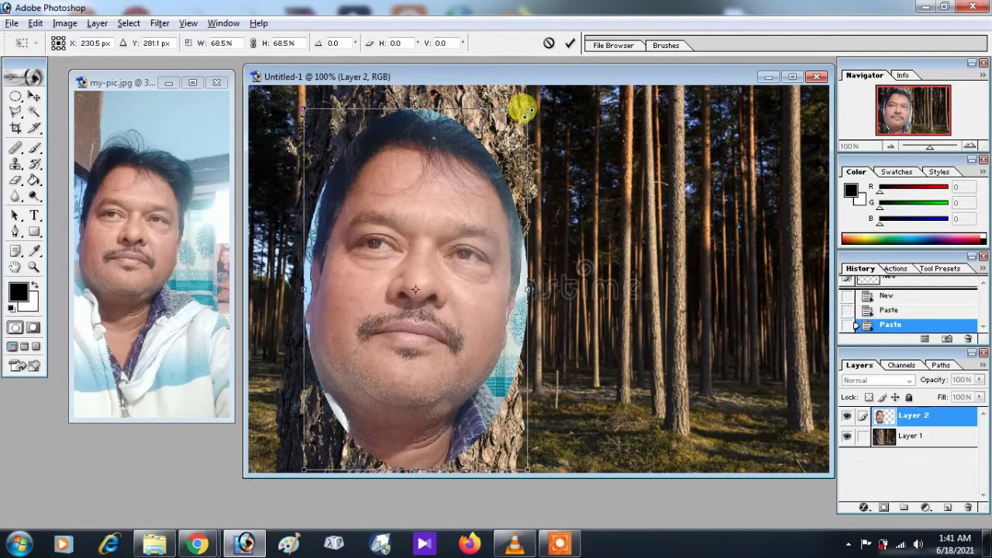
pyautogui.press('Return')
pyautogui.press('b')
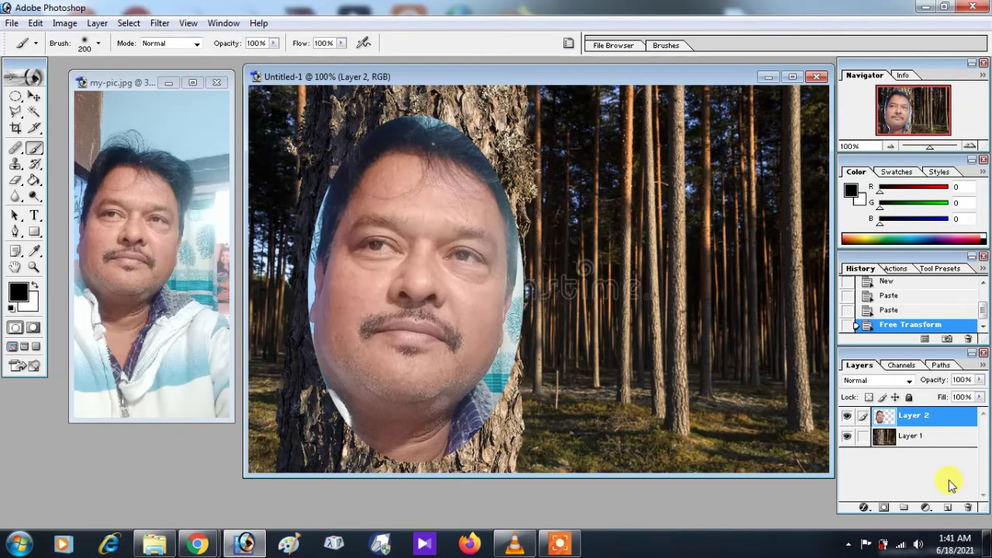
# Desaturate the face completely with Hue/Saturation at Saturation -100
pyautogui.hotkey('ctrl', 'u')
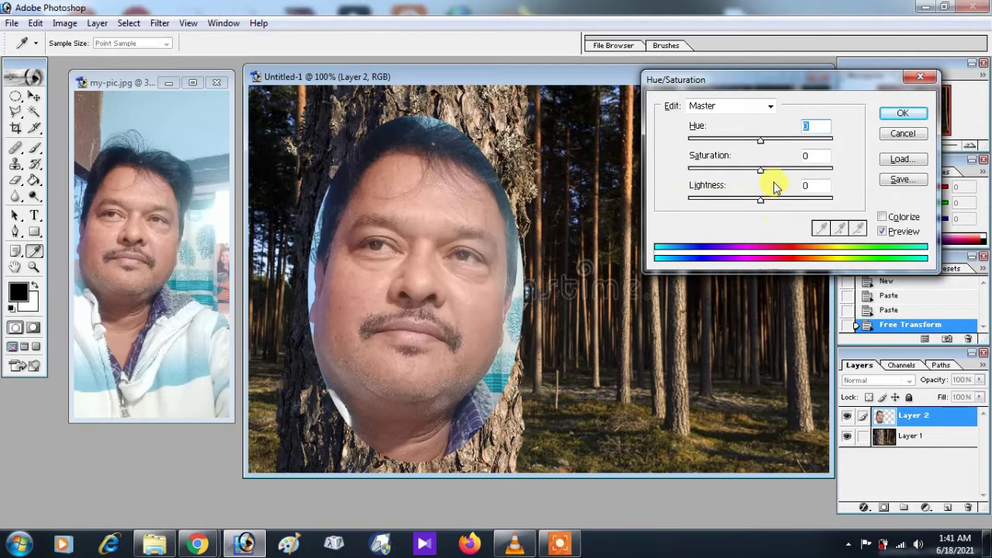
pyautogui.moveTo(758, 171); pyautogui.dragTo(669, 180)
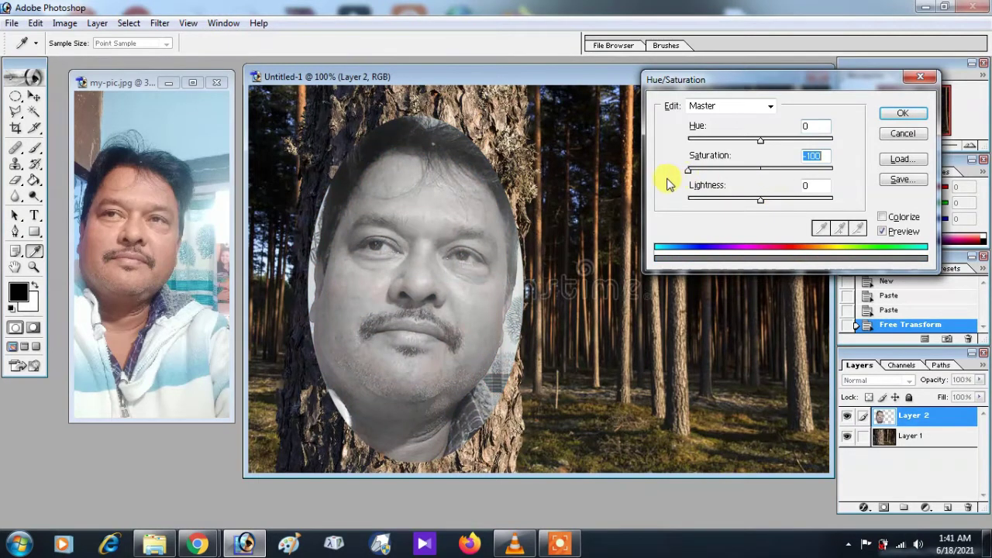
pyautogui.click(899, 113)
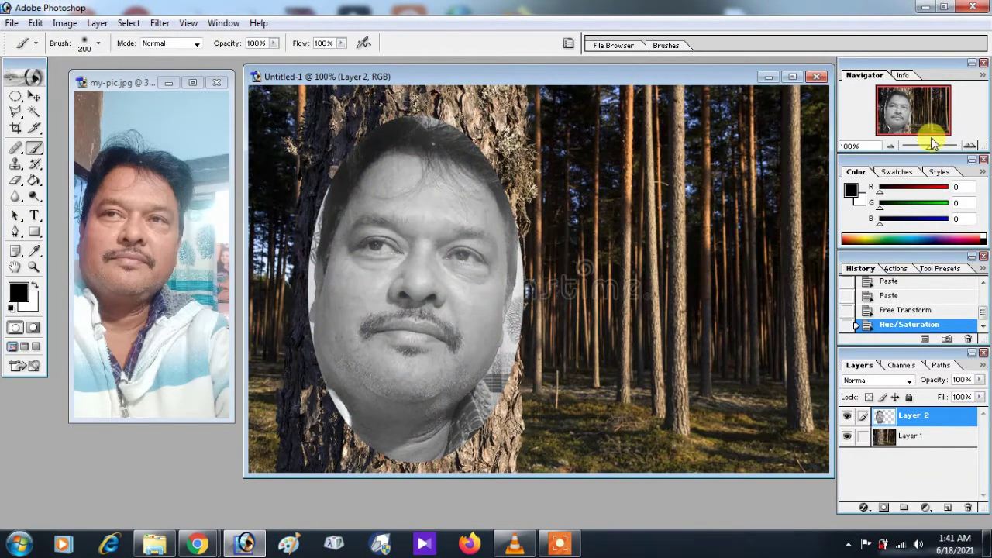
# Adjust the face's Levels to 0, 0.60, 245
pyautogui.hotkey('ctrl', 'l')
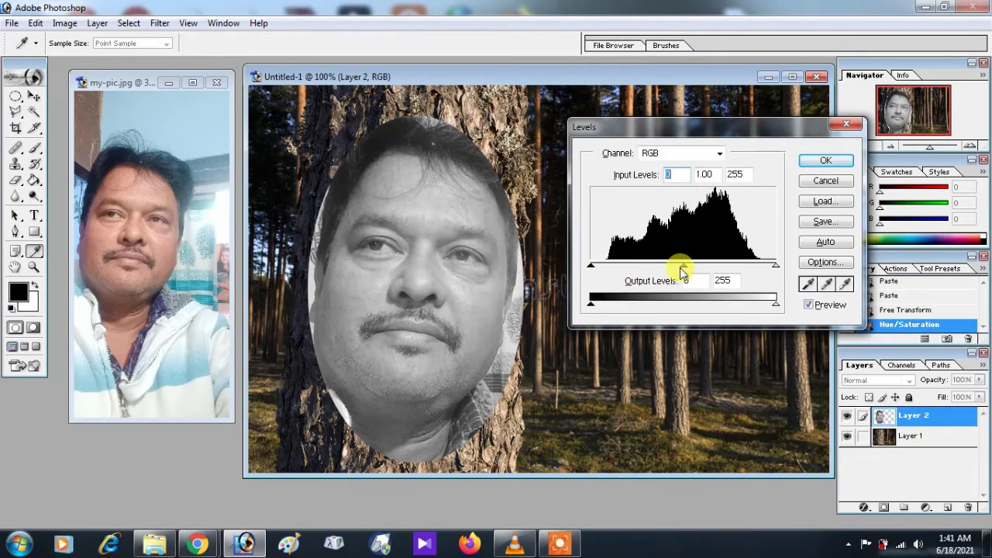
pyautogui.moveTo(686, 266); pyautogui.dragTo(768, 268)
pyautogui.click(717, 269)
pyautogui.moveTo(709, 268); pyautogui.dragTo(716, 269)
pyautogui.click(826, 159)
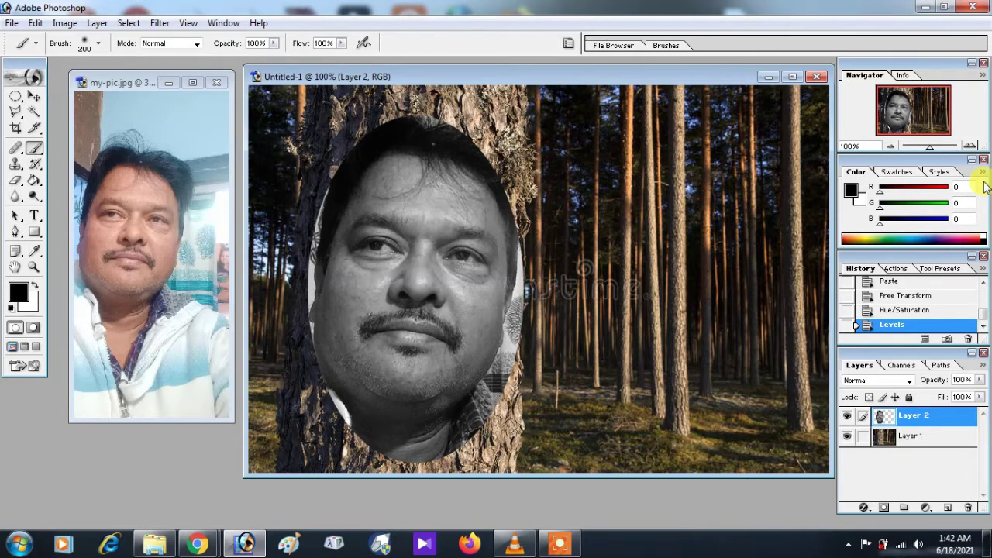
pyautogui.click(918, 441)
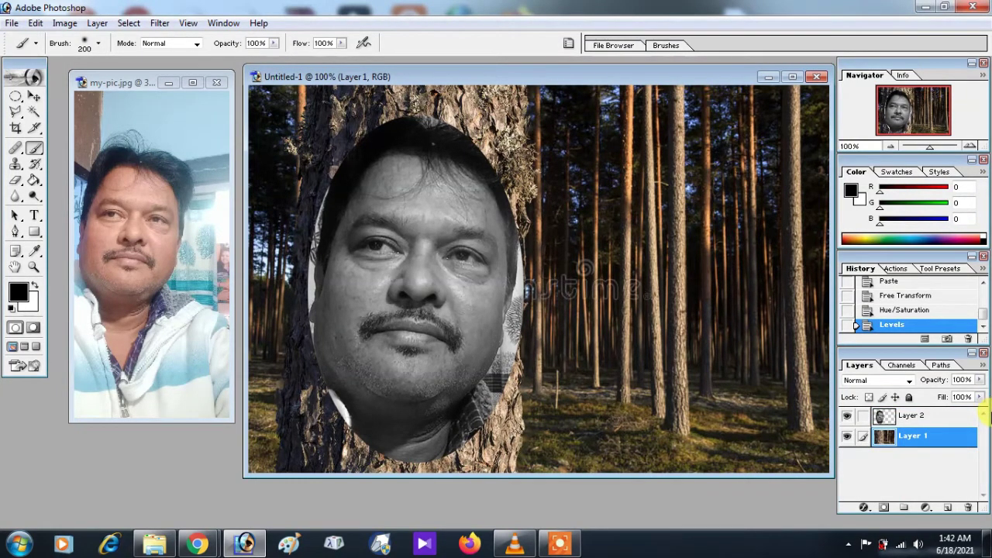
# Duplicate Layer 1 and apply a 2.0-pixel Gaussian Blur to the copy
pyautogui.hotkey('ctrl', 'j')
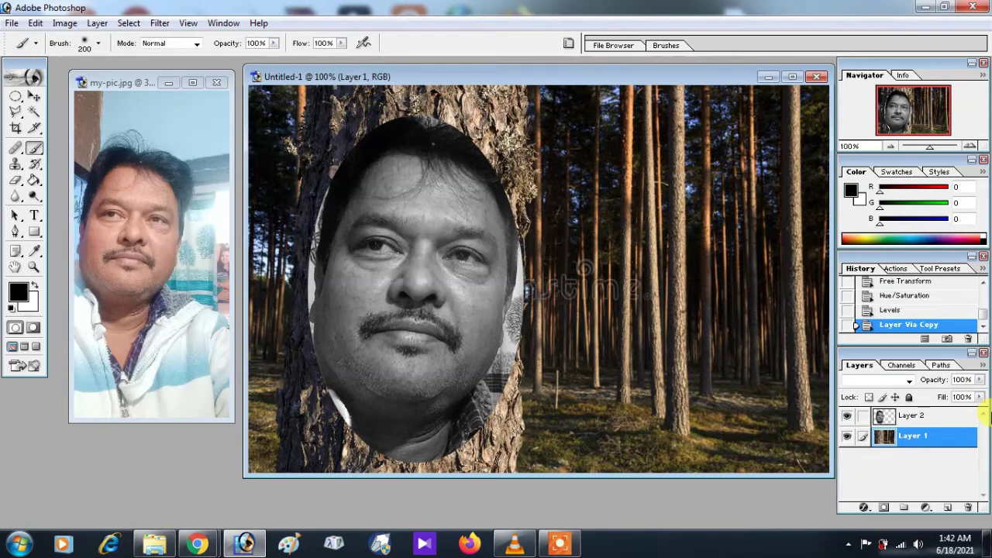
pyautogui.click(158, 24)
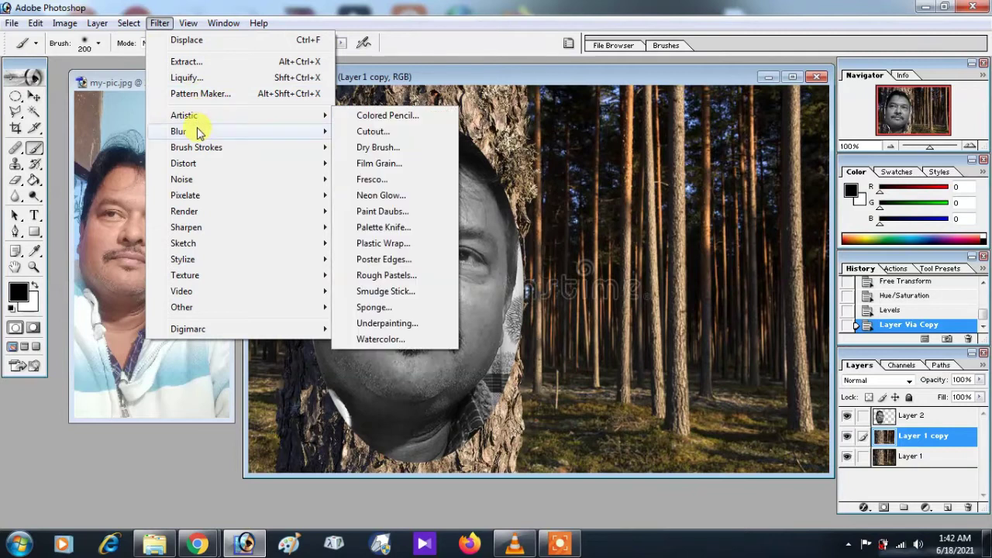
pyautogui.moveTo(180, 131)
pyautogui.click(402, 163)
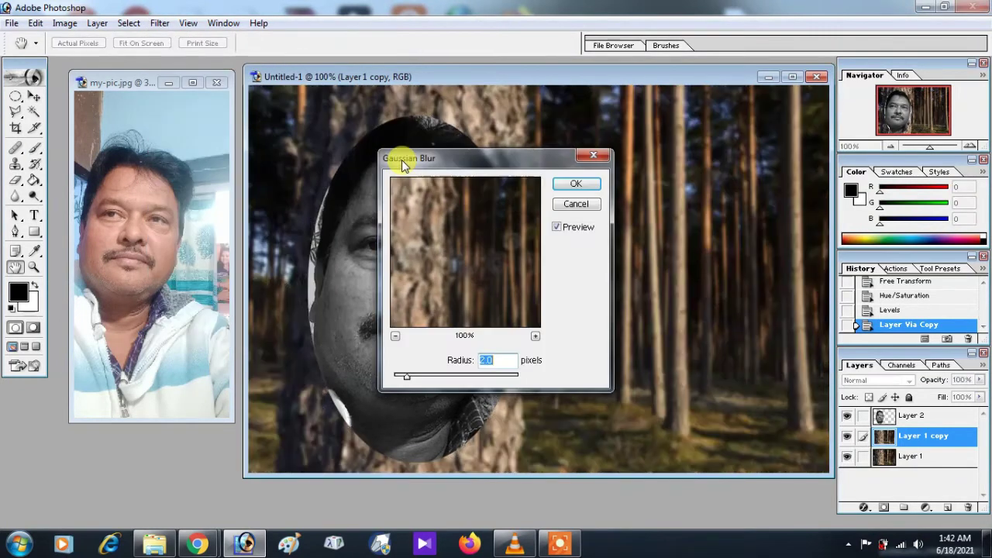
pyautogui.click(573, 183)
pyautogui.press('b')
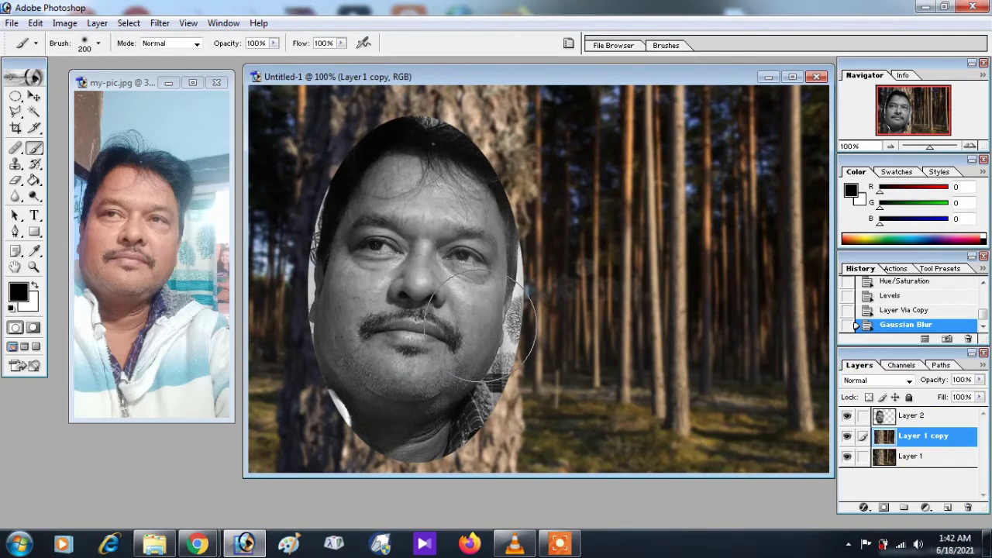
pyautogui.click(159, 23)
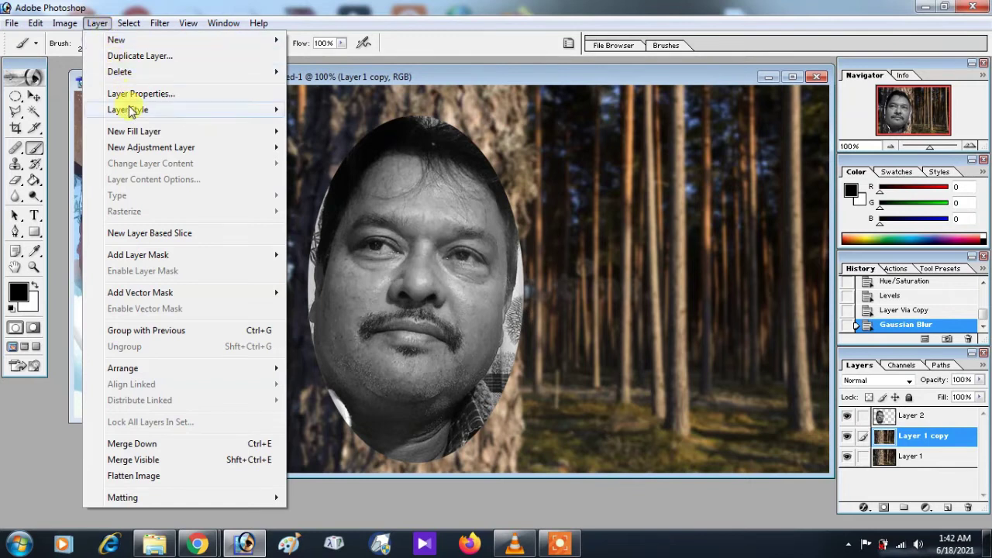
# Duplicate the blurred layer into a new document named displacement
pyautogui.click(136, 57)
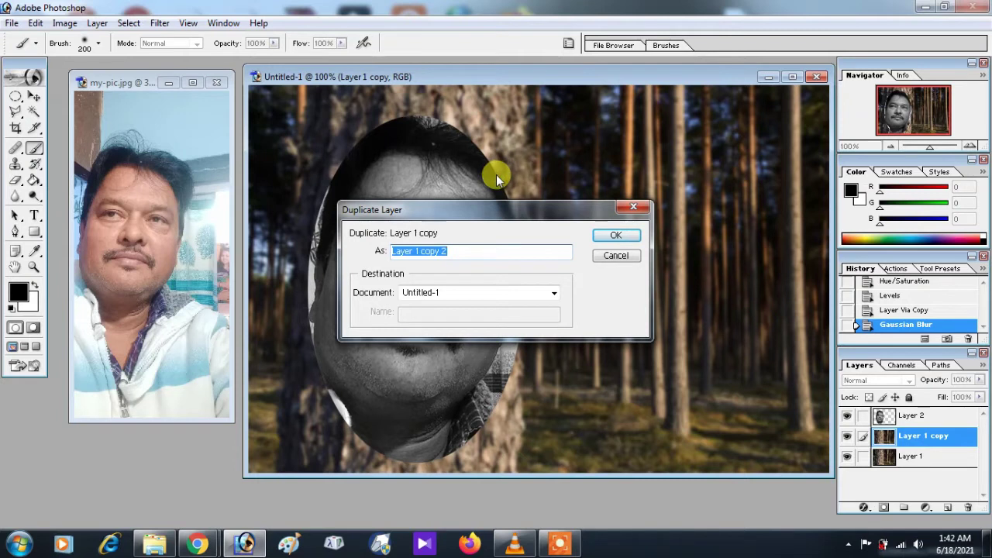
pyautogui.click(545, 294)
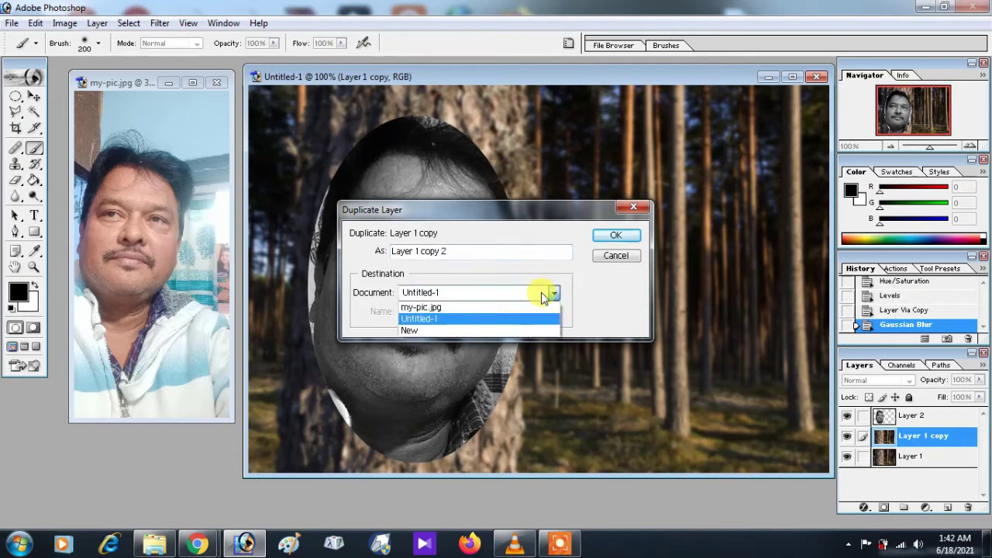
pyautogui.click(454, 329)
pyautogui.write('displacement')
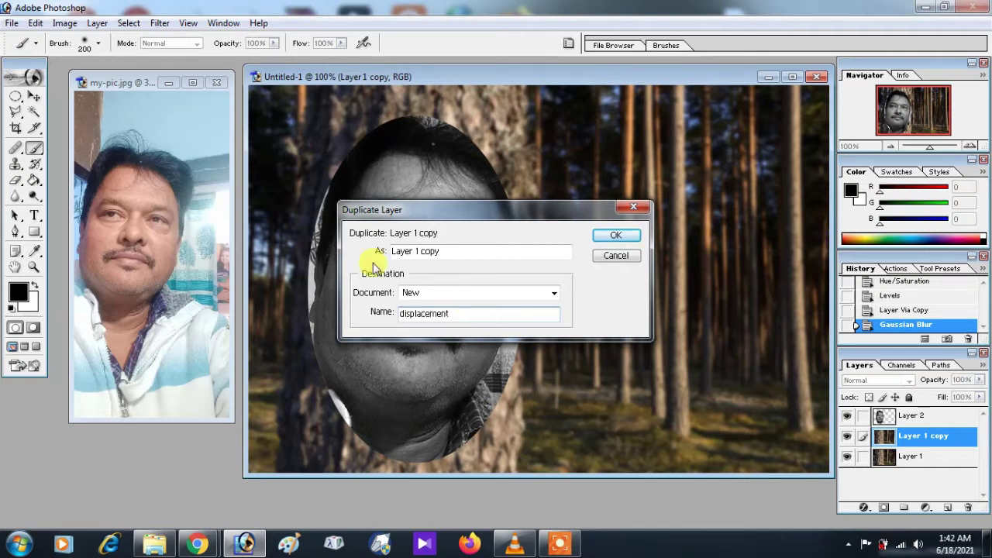
pyautogui.click(618, 235)
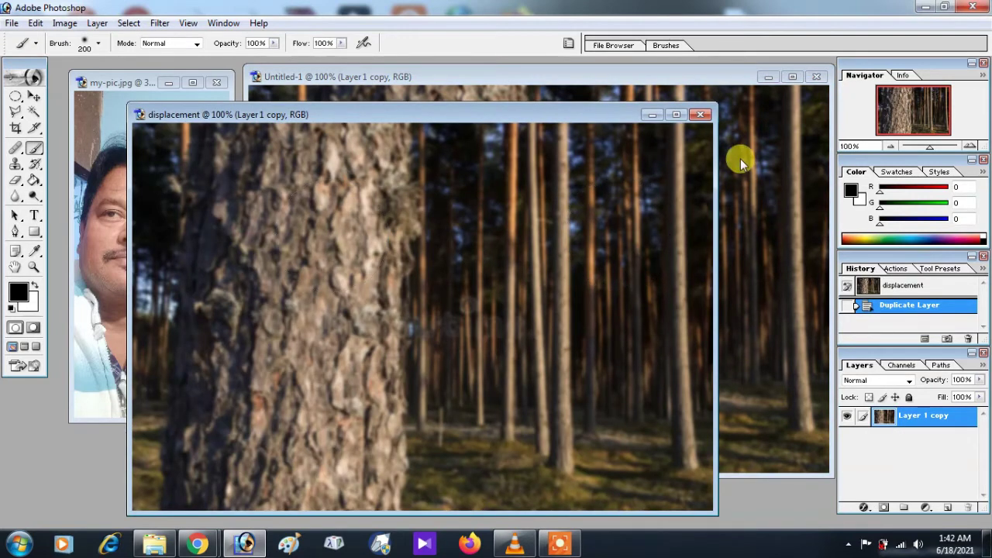
# Close the document, saving it as displacement.psd over the existing file
pyautogui.click(702, 115)
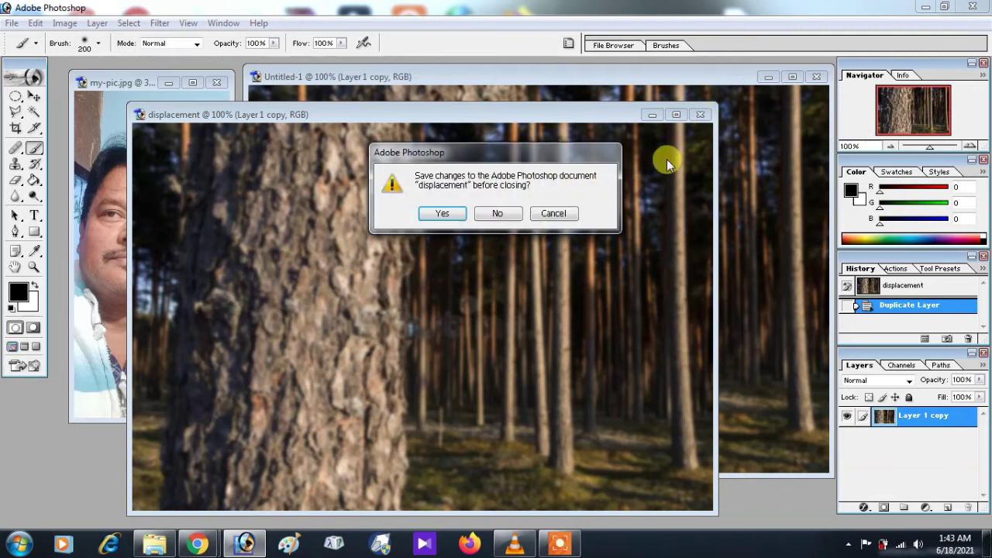
pyautogui.click(444, 214)
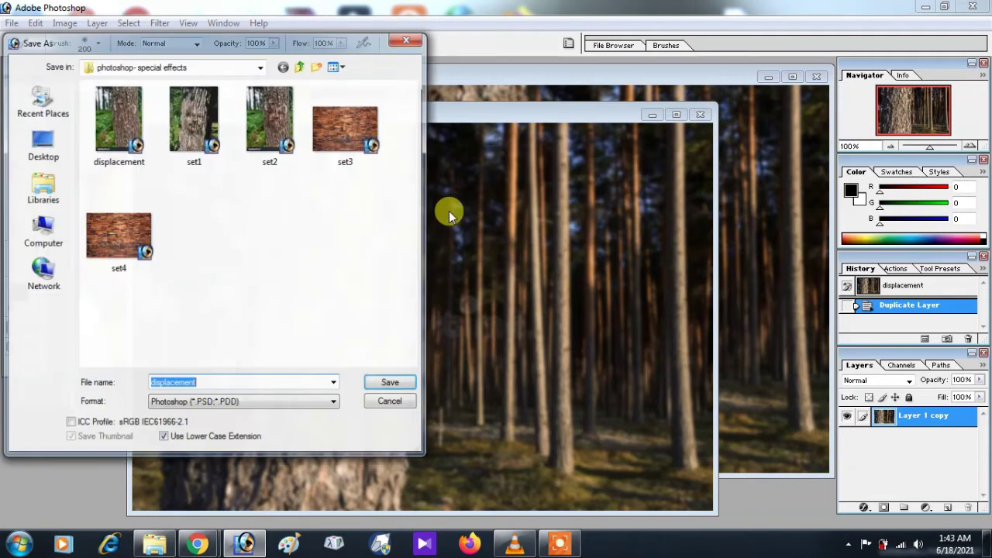
pyautogui.click(396, 385)
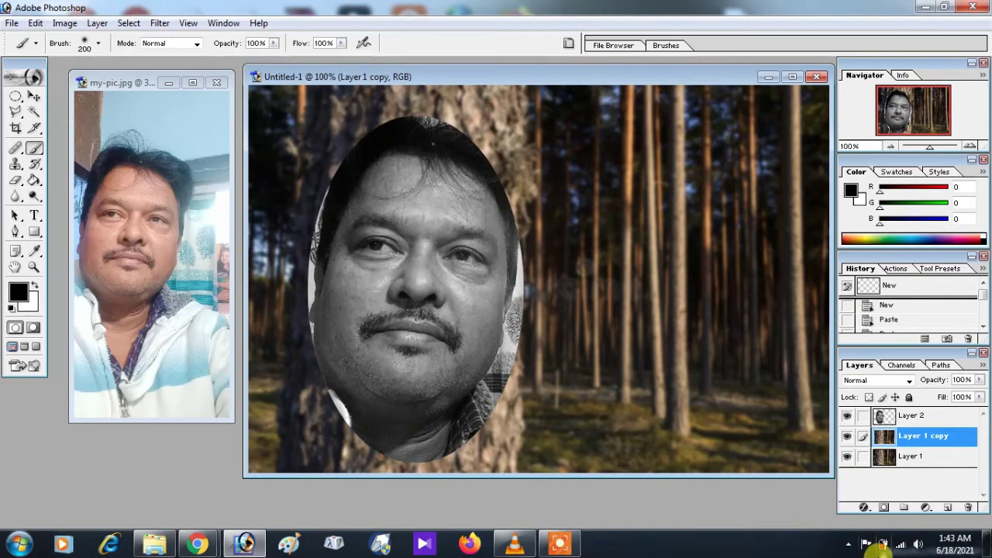
# On Layer 2, paint a Quick Mask outline around the face and chin
pyautogui.click(914, 417)
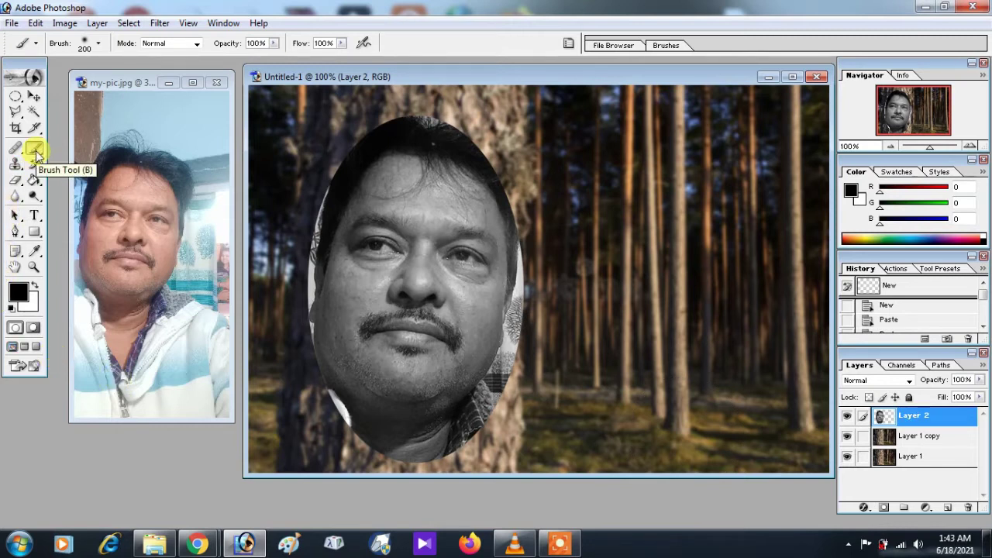
pyautogui.press('[')
pyautogui.press('[')
pyautogui.press('[')
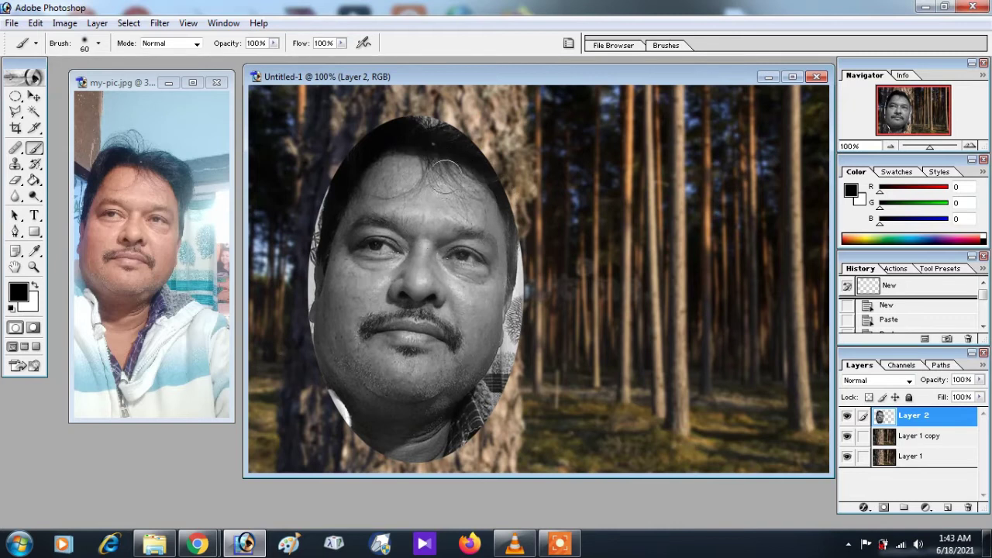
pyautogui.moveTo(448, 173); pyautogui.dragTo(450, 173)
pyautogui.hotkey('ctrl', 'z')
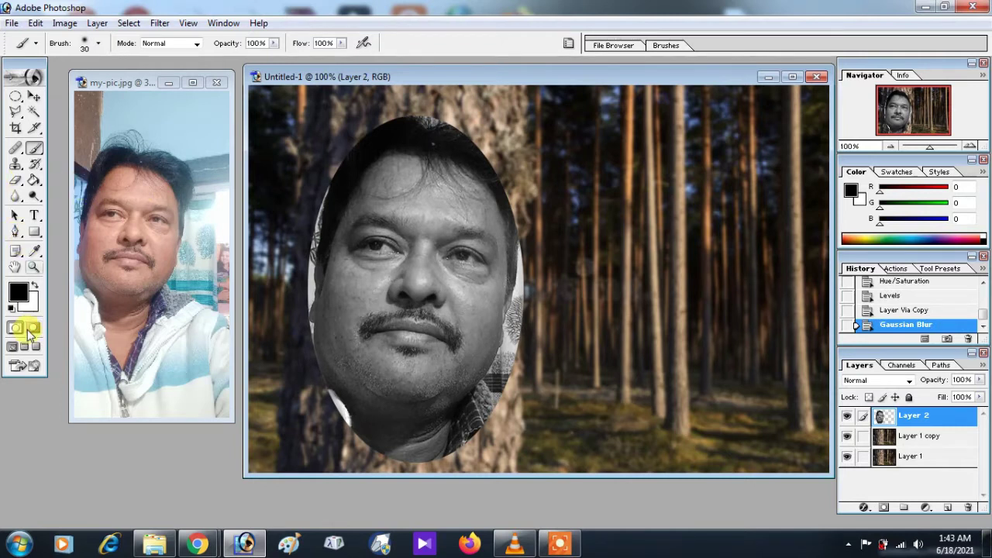
pyautogui.click(32, 328)
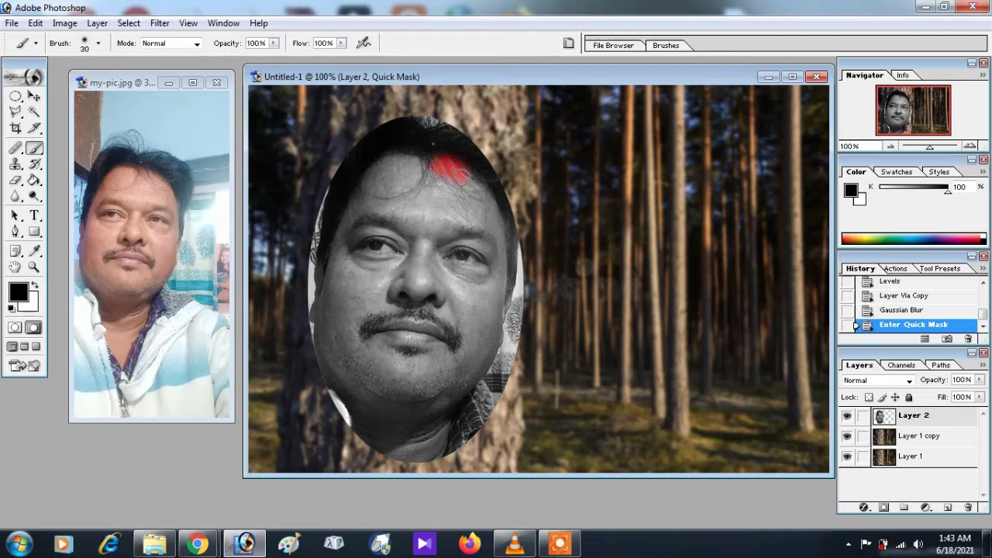
pyautogui.moveTo(489, 197); pyautogui.dragTo(504, 239)
pyautogui.moveTo(504, 326)
pyautogui.mouseDown()
pyautogui.moveTo(487, 378)
pyautogui.moveTo(461, 399)
pyautogui.moveTo(409, 400)
pyautogui.moveTo(333, 375)
pyautogui.moveTo(314, 310)
pyautogui.moveTo(357, 182)
pyautogui.moveTo(380, 160)
pyautogui.moveTo(500, 216)
pyautogui.mouseUp()
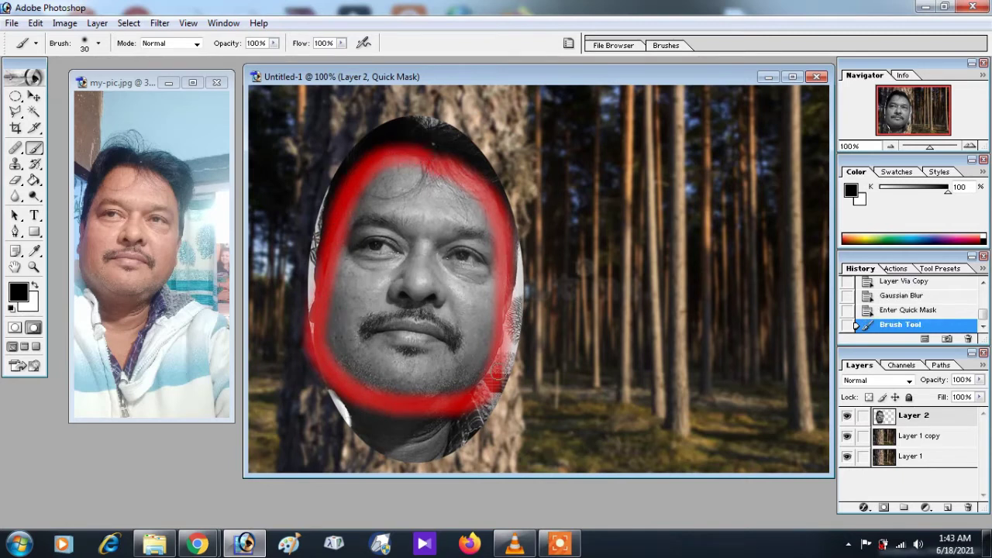
pyautogui.moveTo(466, 390); pyautogui.dragTo(492, 380)
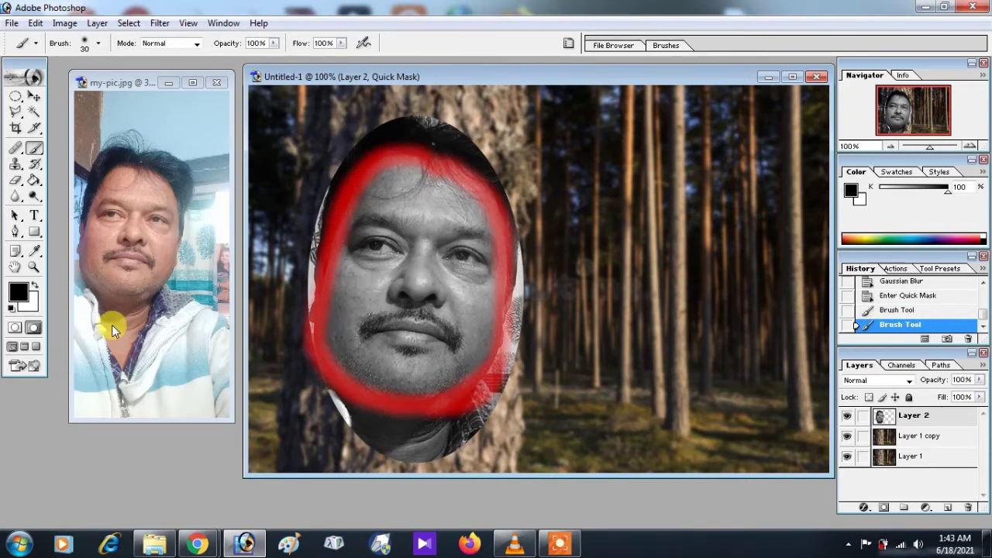
# Fill the inside of the face outline, touch it up, and convert the mask to a selection
pyautogui.click(34, 180)
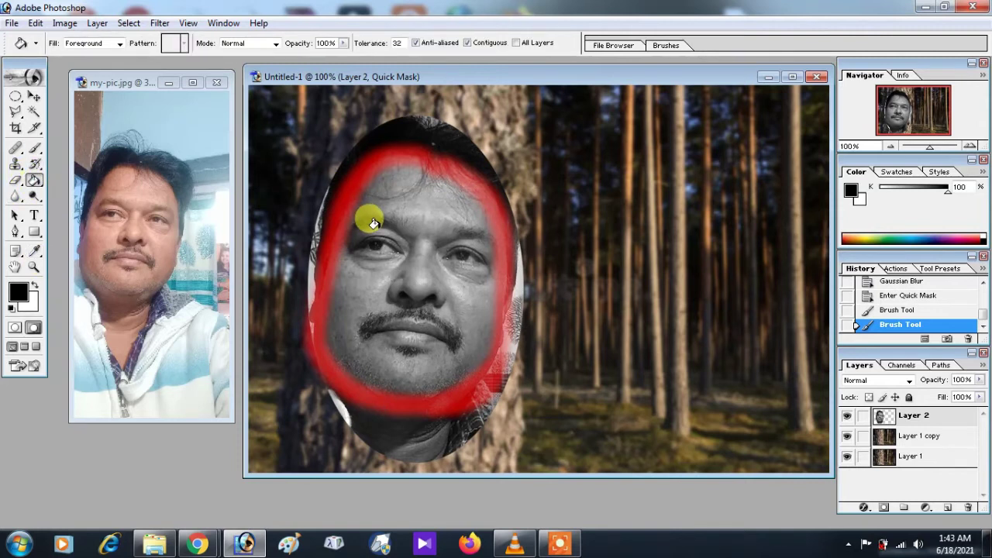
pyautogui.click(366, 223)
pyautogui.click(360, 191)
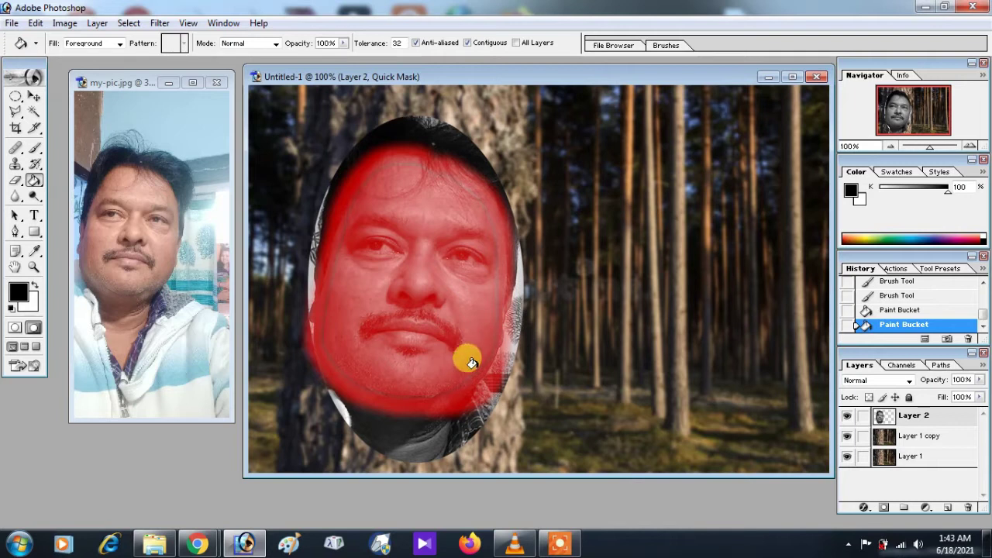
pyautogui.click(34, 148)
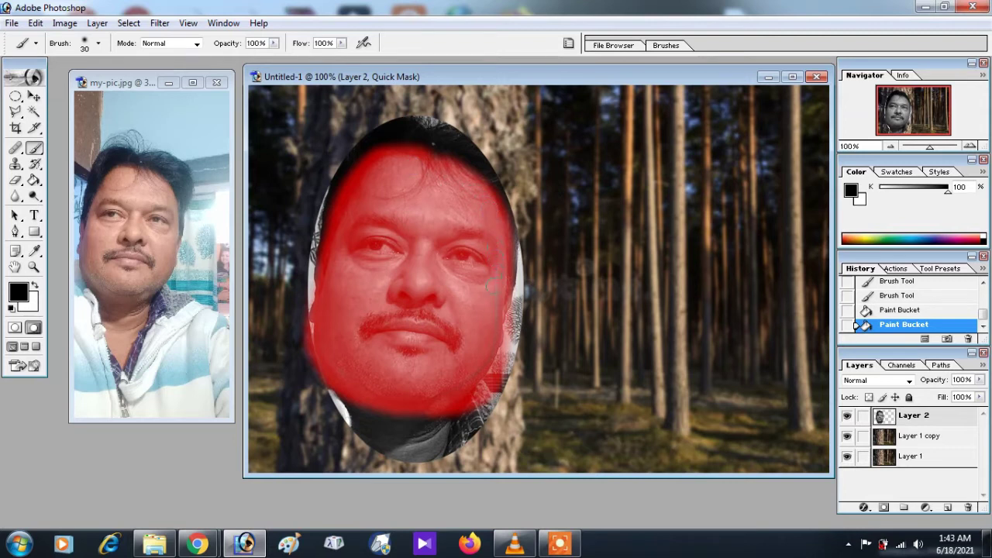
pyautogui.click(473, 378)
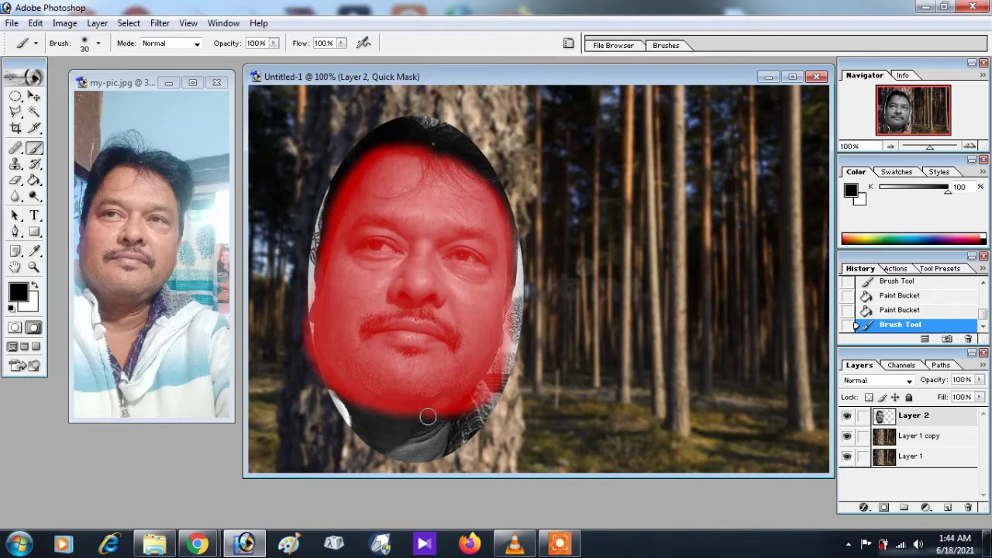
pyautogui.press('q')
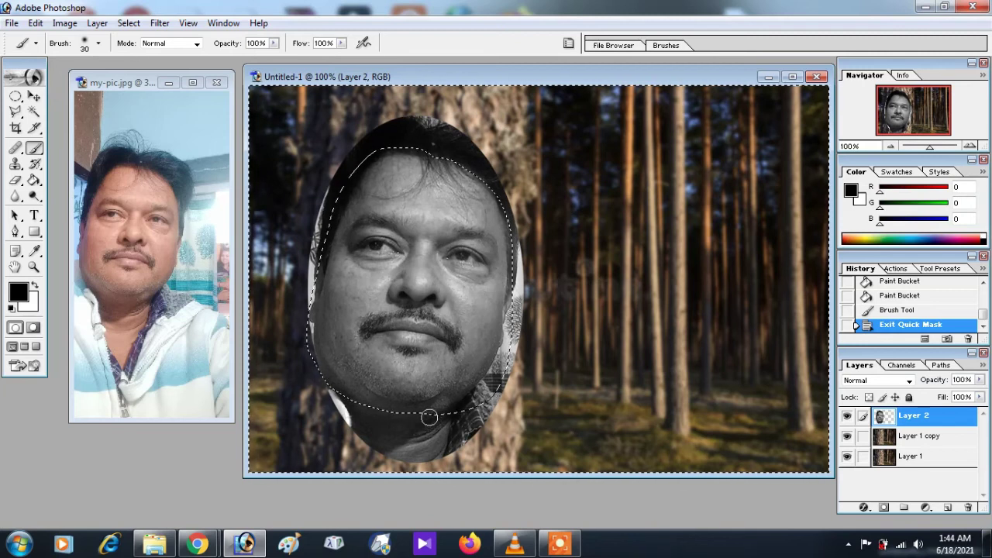
# Invert the selection, copy the face to Layer 3, and delete Layer 2
pyautogui.hotkey('ctrl', 'shift', 'i')
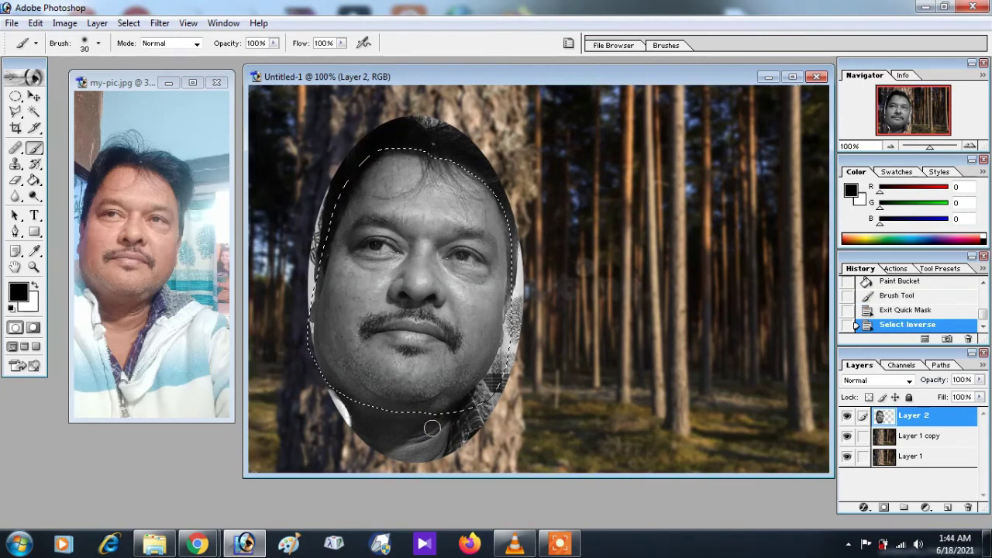
pyautogui.hotkey('ctrl', 'j')
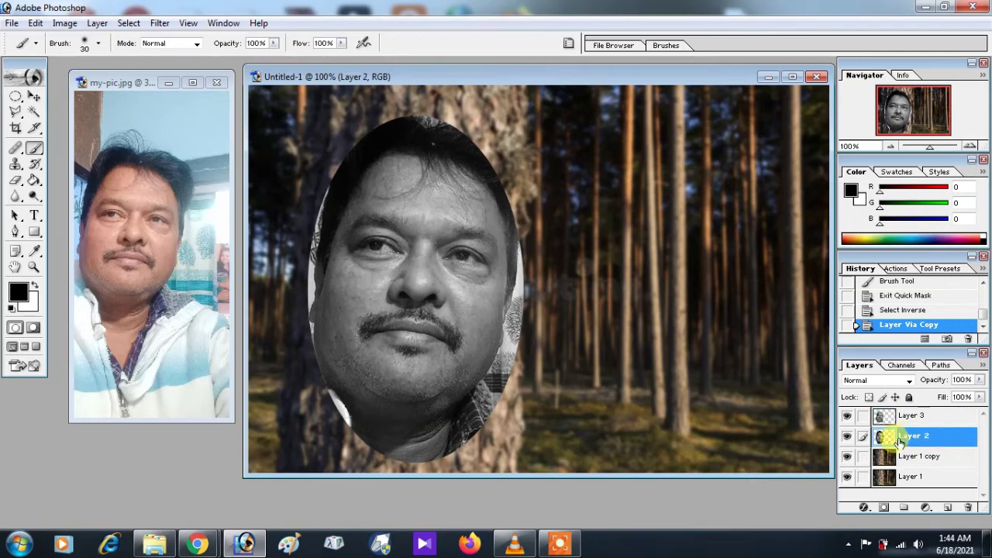
pyautogui.click(967, 508)
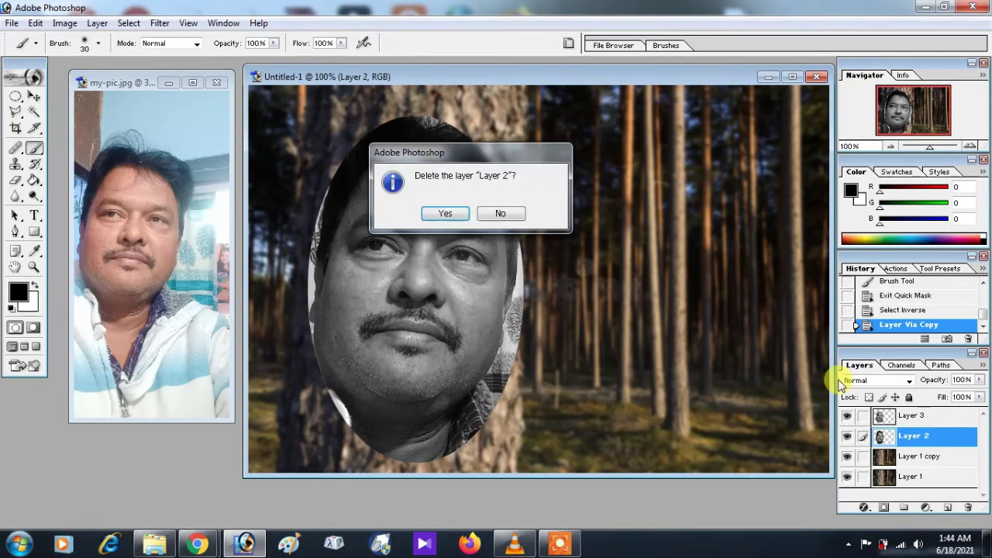
pyautogui.click(446, 214)
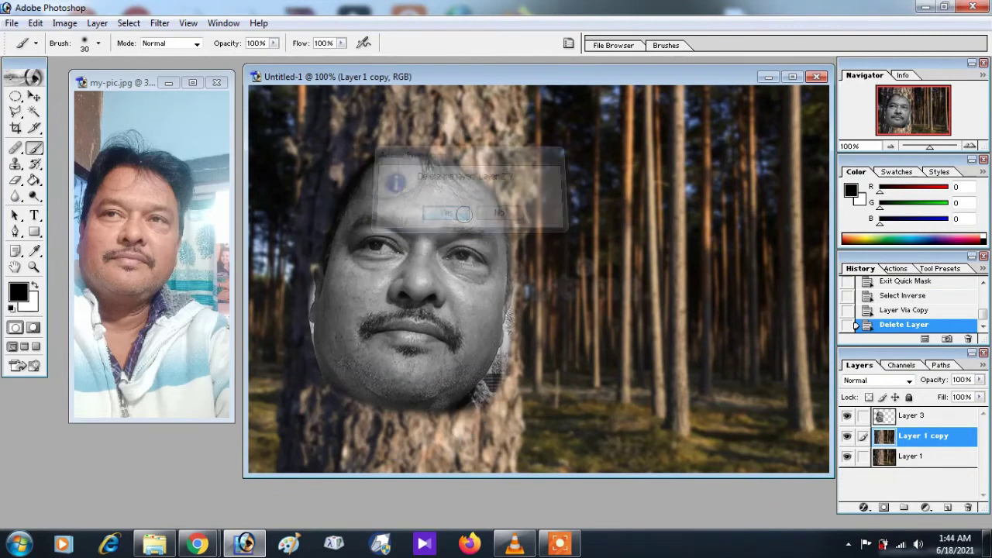
pyautogui.click(910, 417)
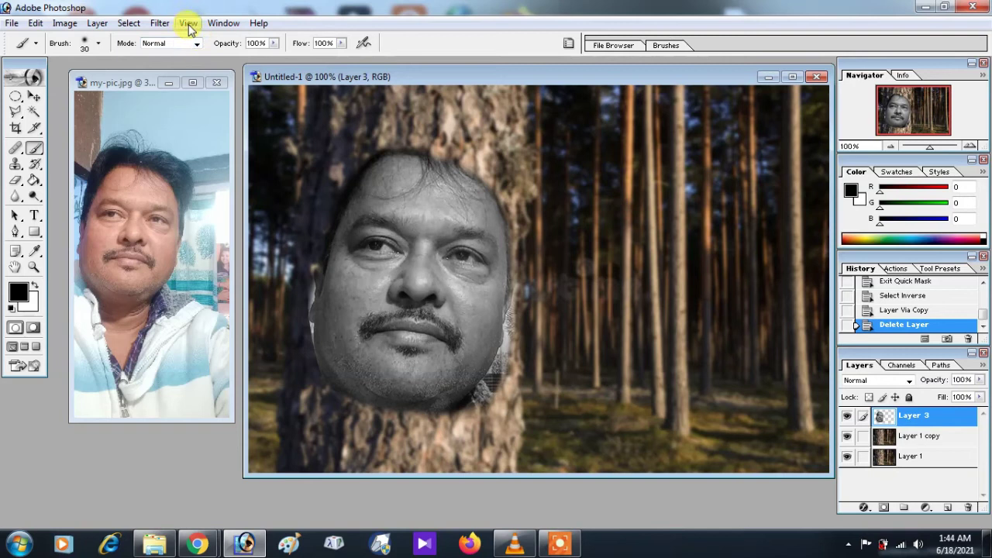
# Apply Displace to Layer 3 at 10% scales using the displacement.psd map
pyautogui.click(159, 23)
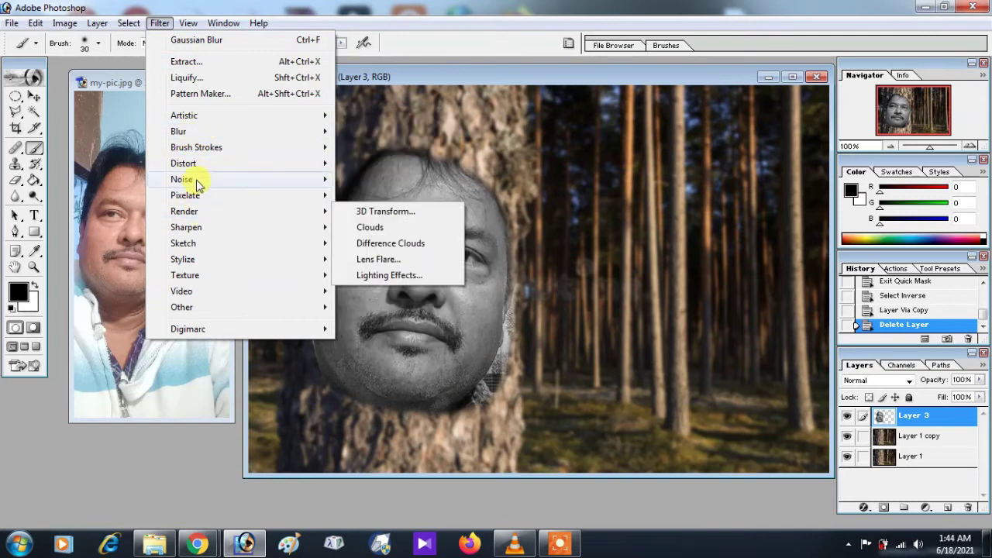
pyautogui.moveTo(184, 164)
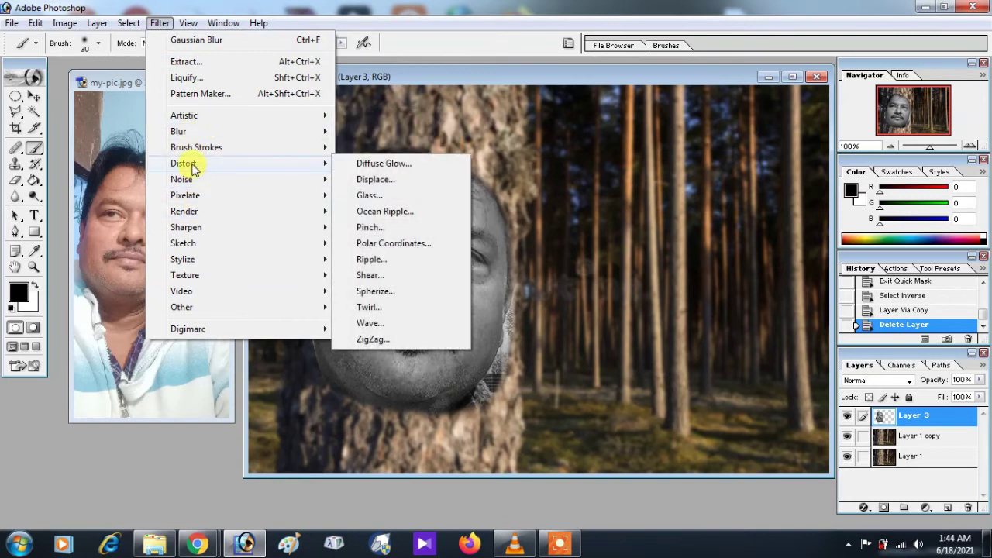
pyautogui.click(393, 184)
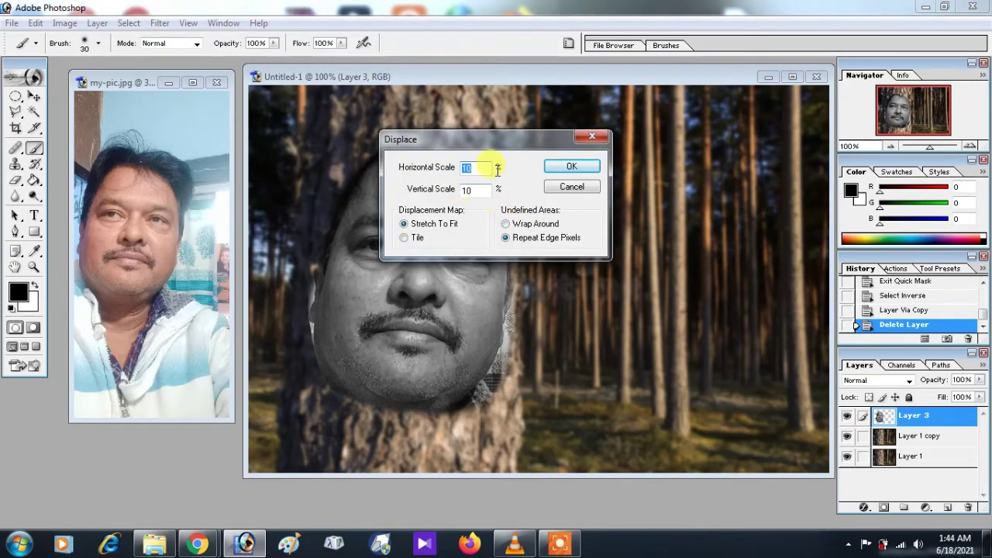
pyautogui.click(570, 166)
pyautogui.doubleClick(43, 152)
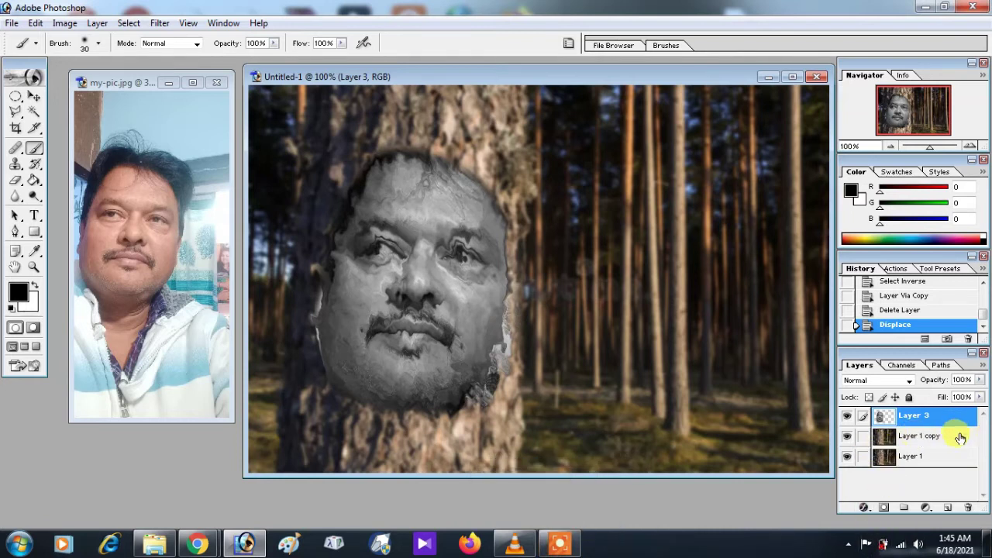
# Duplicate Layer 3 and set the copy's blending mode to Multiply
pyautogui.hotkey('ctrl', 'j')
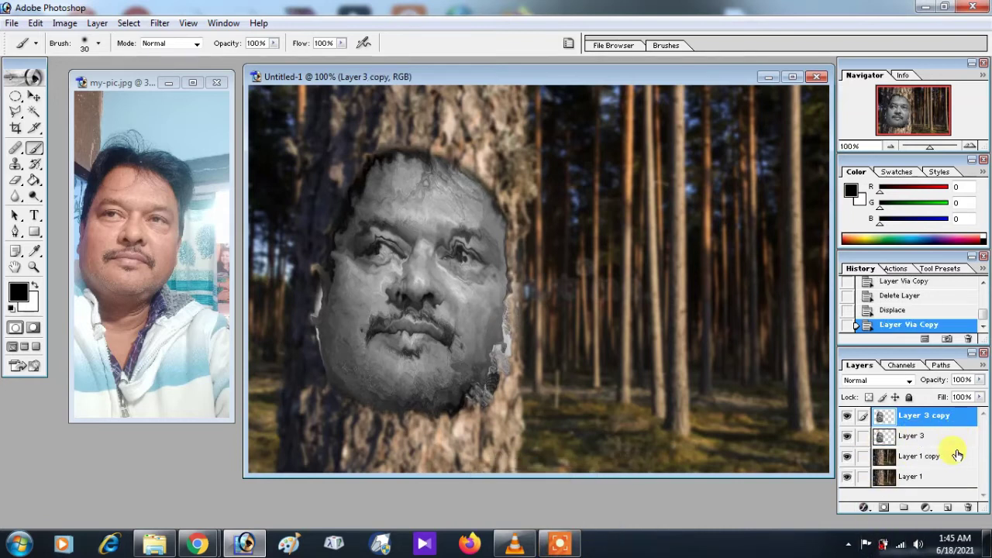
pyautogui.click(888, 380)
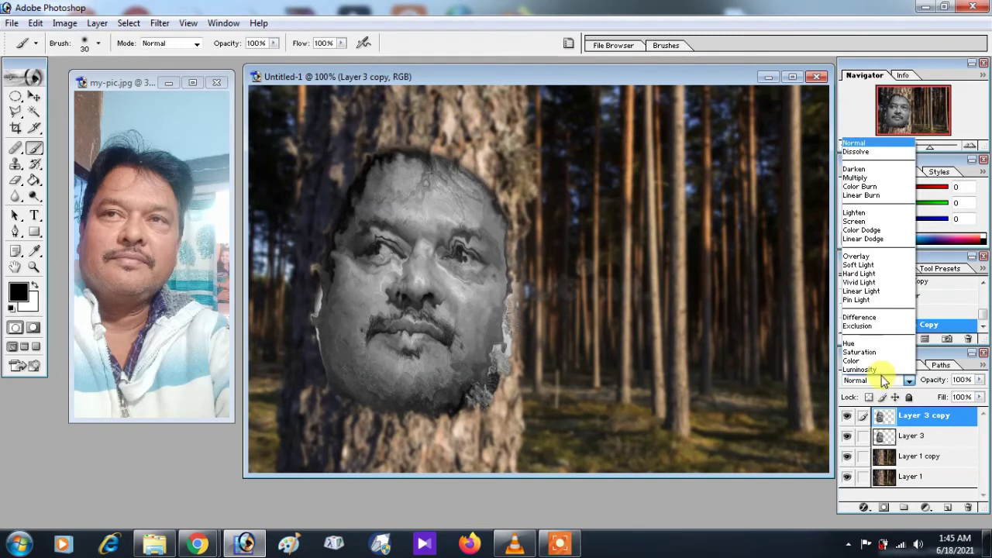
pyautogui.click(885, 186)
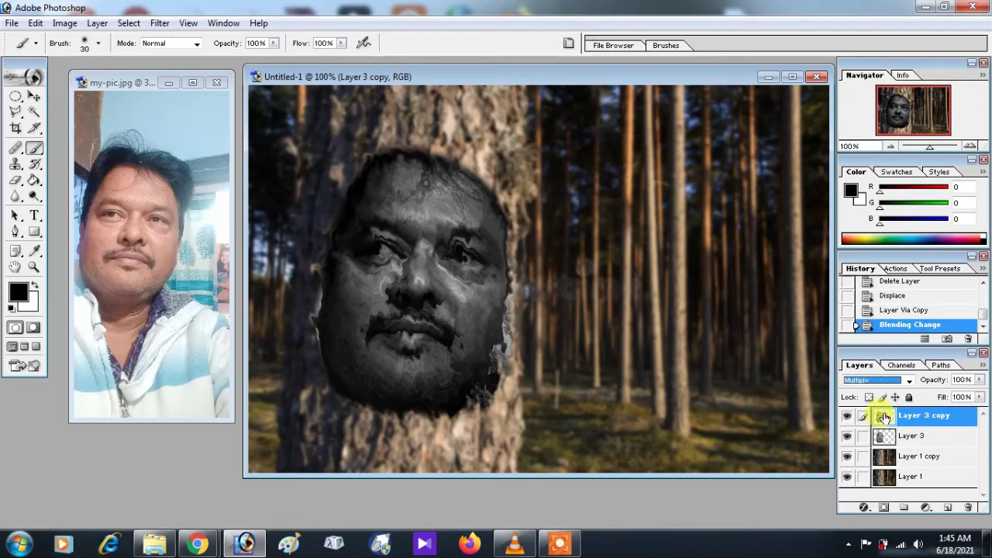
# Add a #736d69 Color Overlay in Color Dodge mode to Layer 3 copy
pyautogui.doubleClick(884, 417)
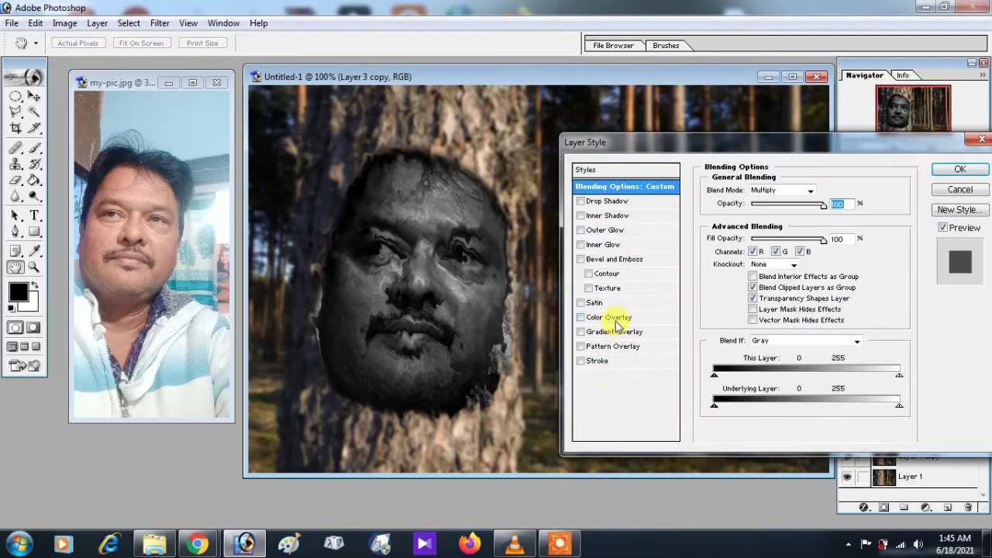
pyautogui.click(616, 320)
pyautogui.click(829, 190)
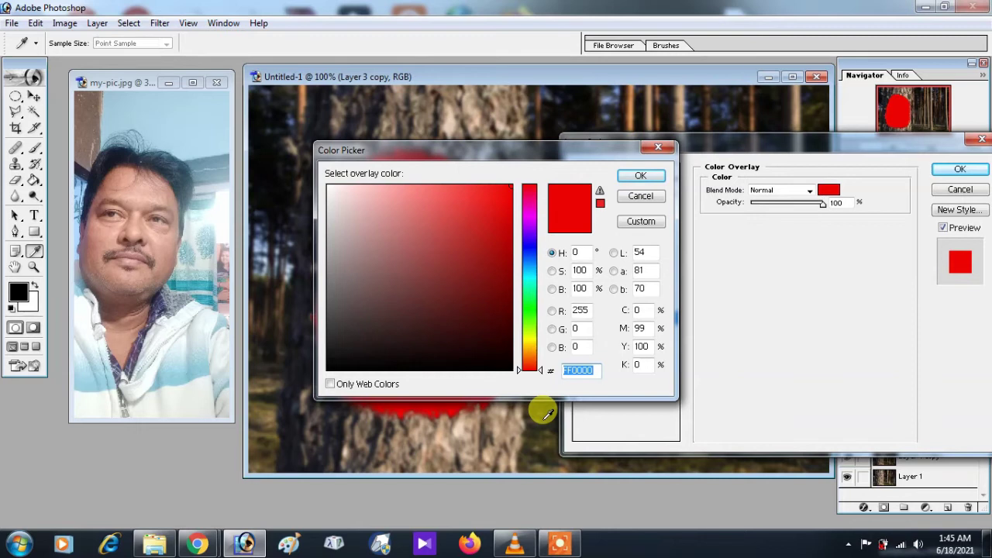
pyautogui.write('736')
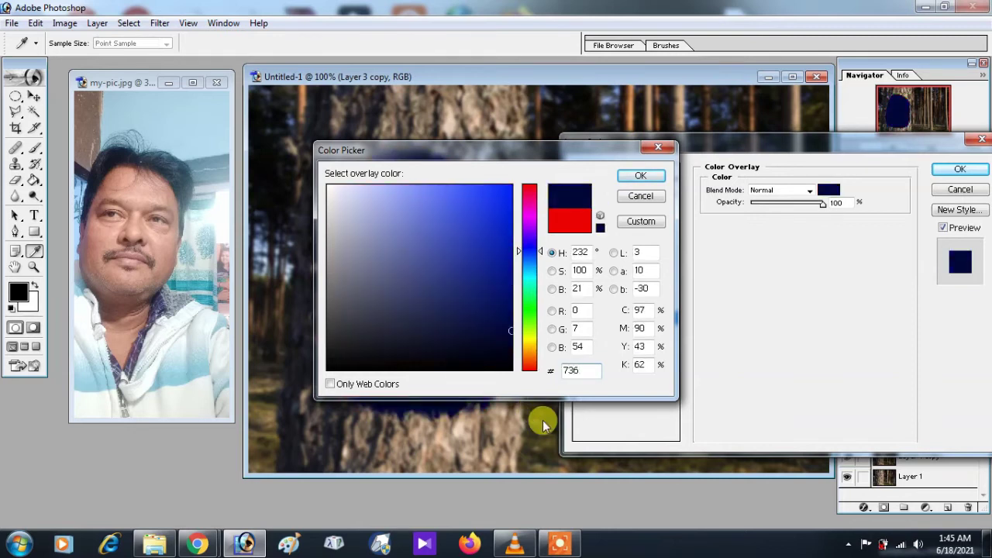
pyautogui.write('d')
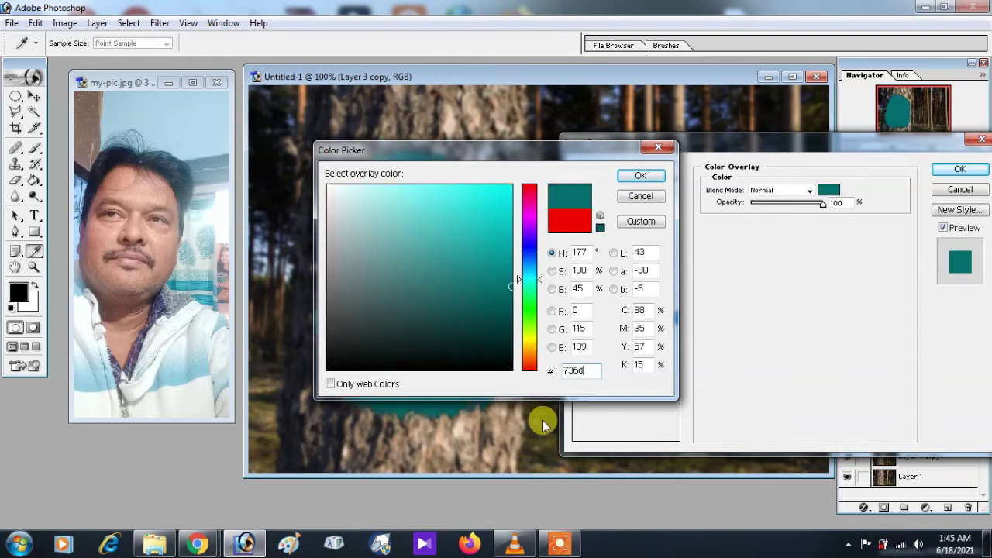
pyautogui.write('69')
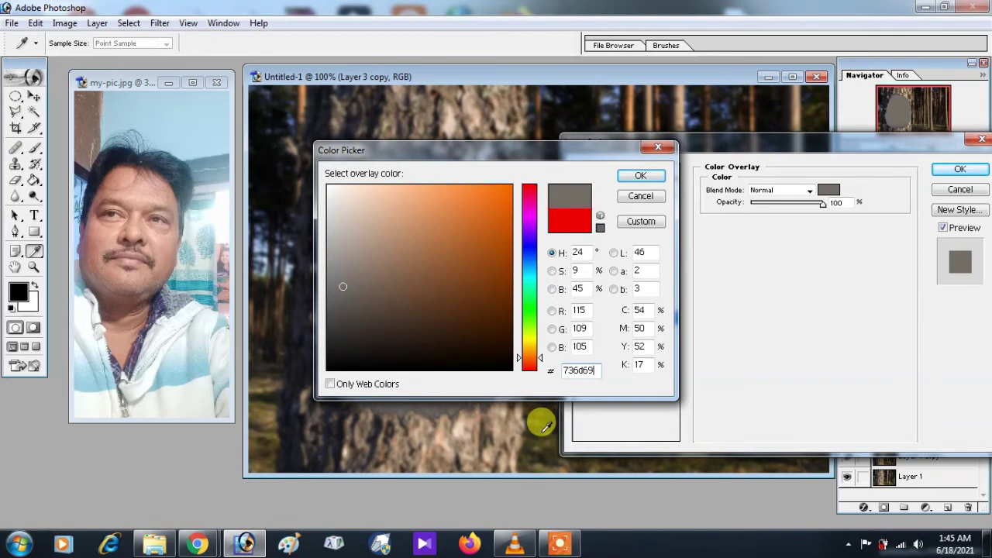
pyautogui.click(645, 176)
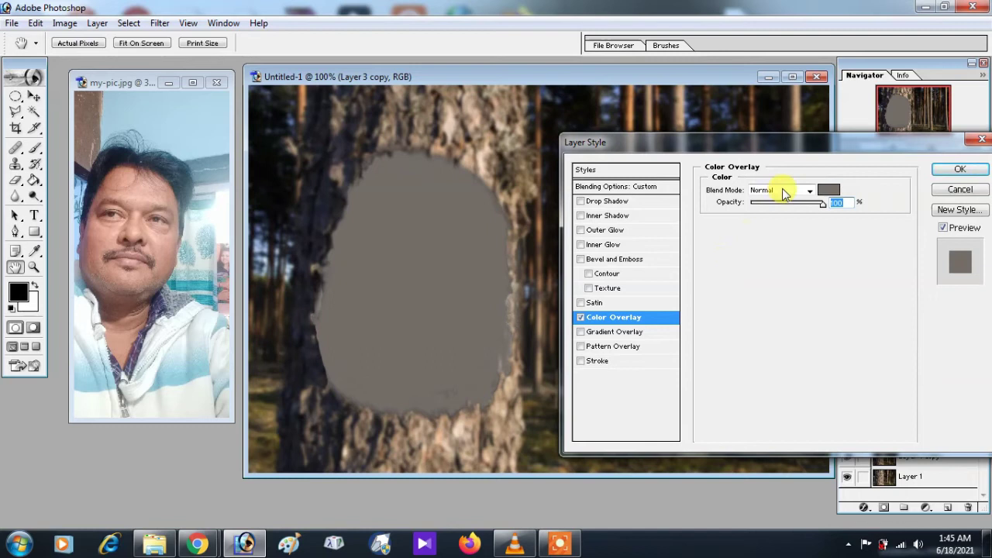
pyautogui.click(785, 194)
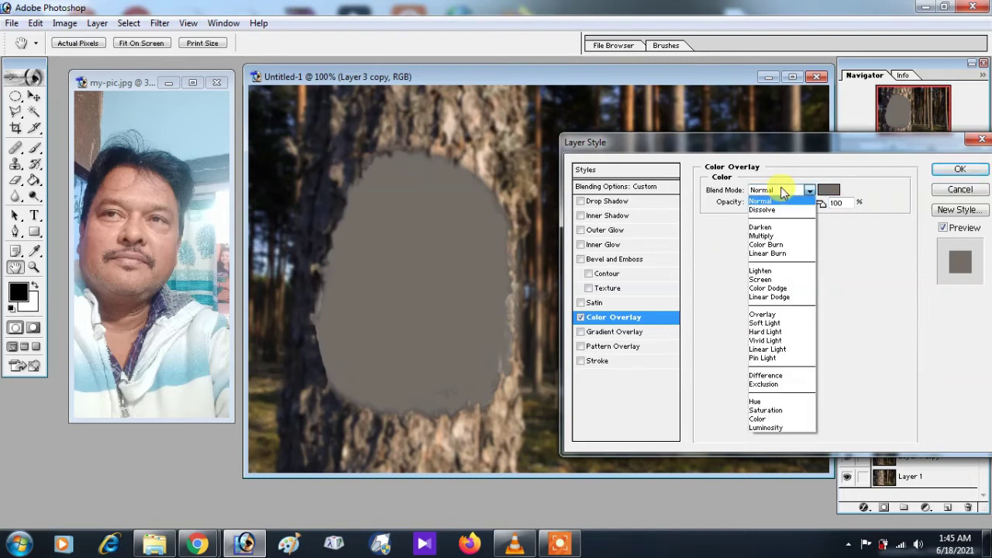
pyautogui.click(766, 289)
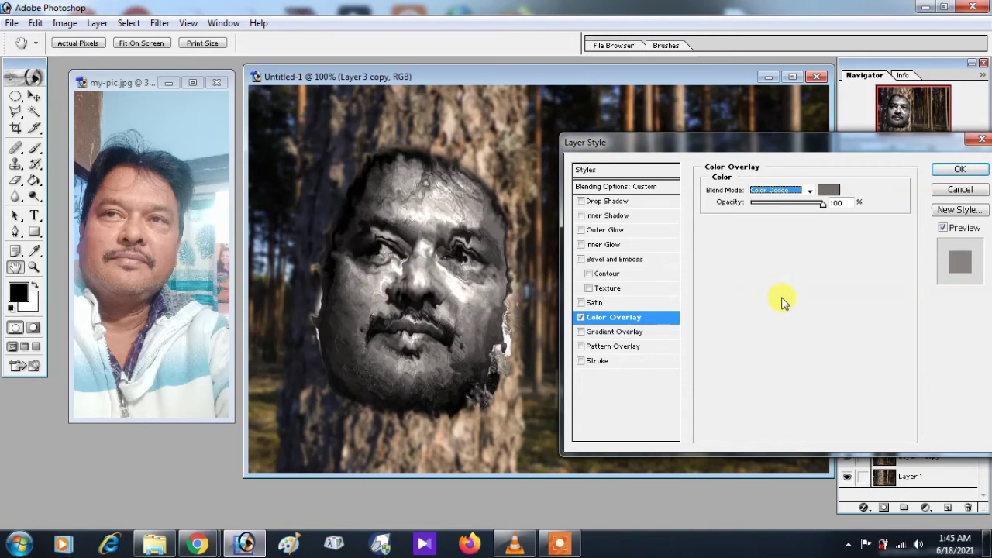
pyautogui.click(960, 172)
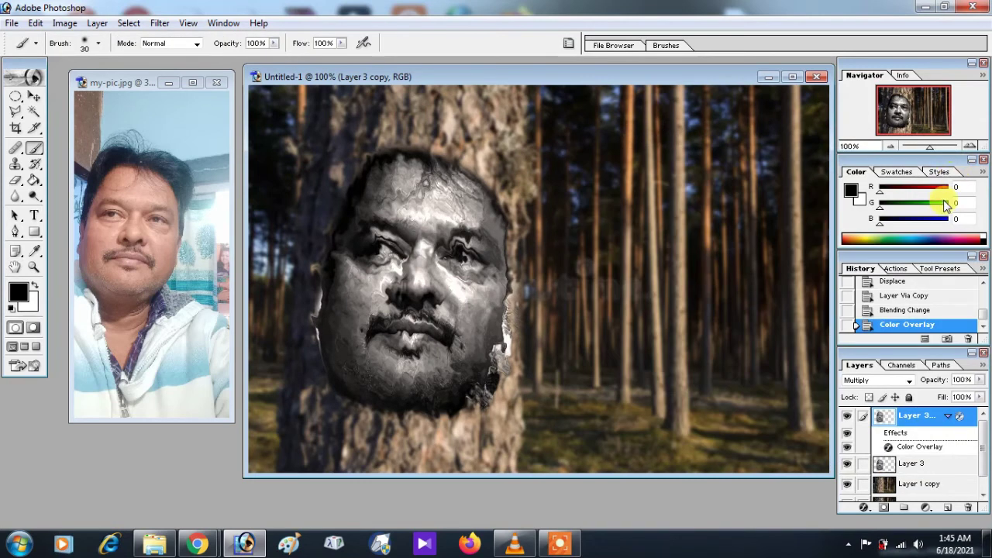
# Blend Layer 3 in Overlay mode at about 28% opacity, then select Layer 3 copy
pyautogui.click(887, 465)
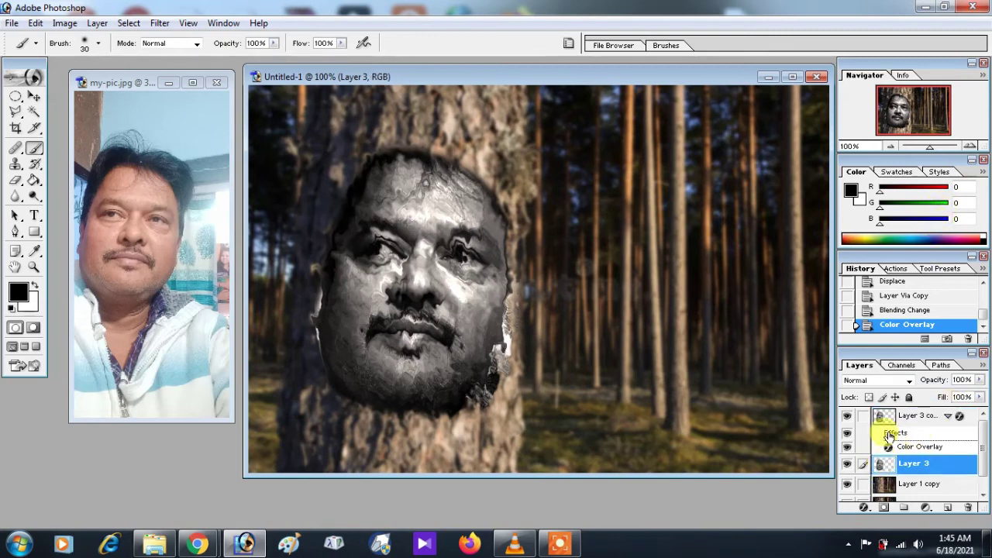
pyautogui.click(882, 381)
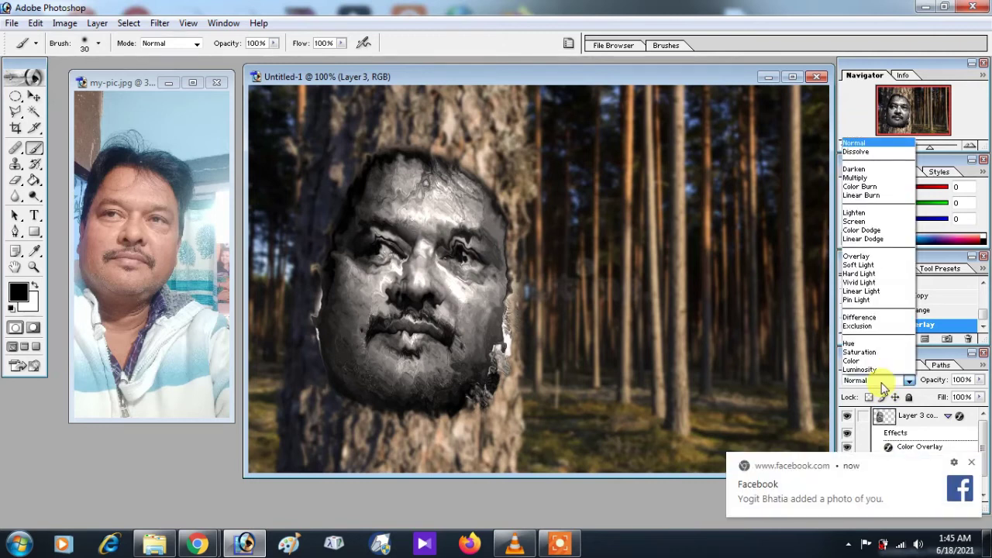
pyautogui.click(880, 259)
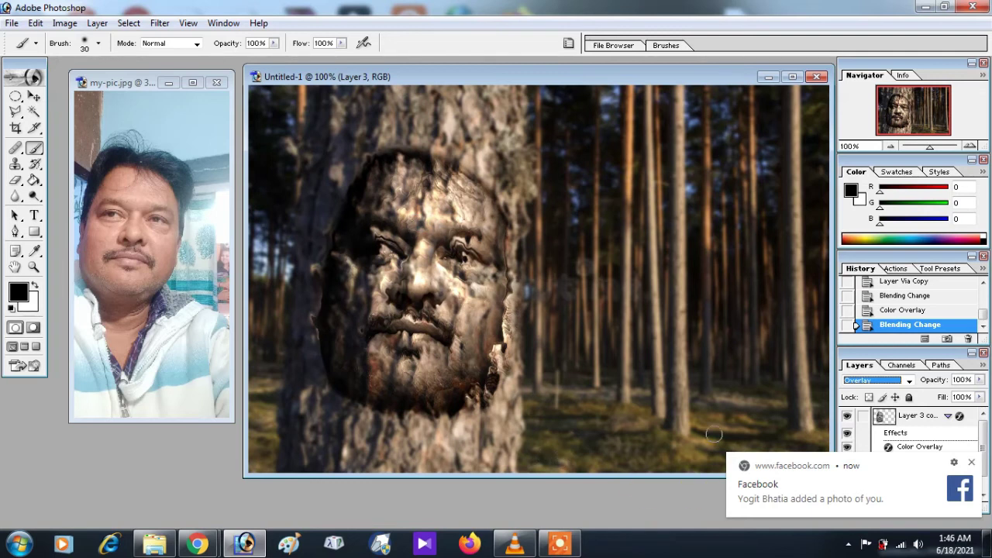
pyautogui.click(971, 464)
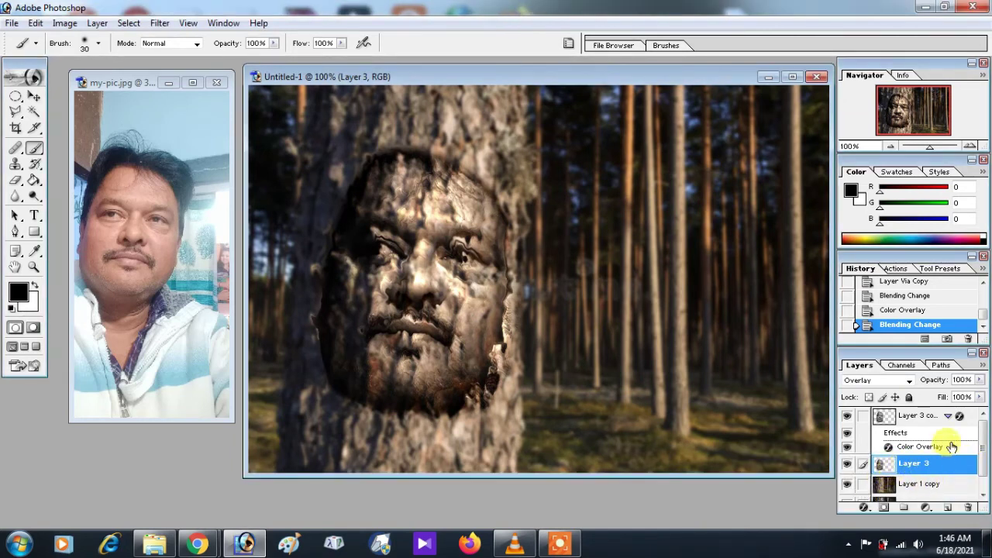
pyautogui.moveTo(980, 380); pyautogui.dragTo(922, 411)
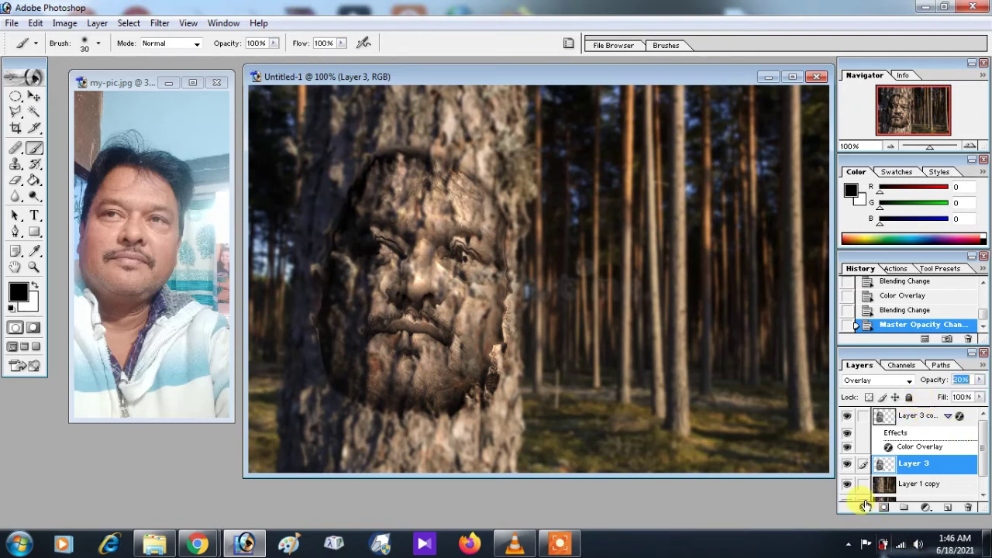
pyautogui.click(909, 417)
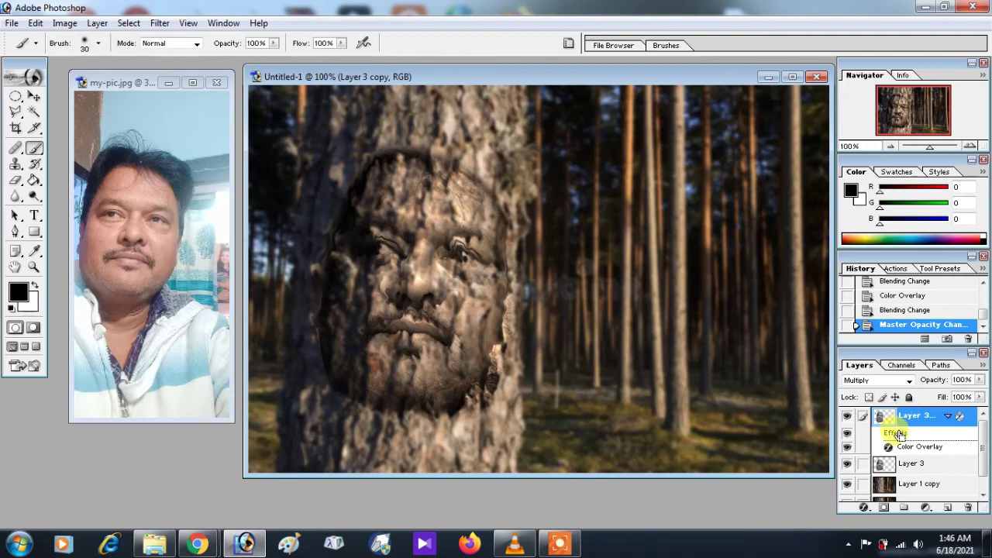
# Apply Curves to Layer 3 copy, raising the black point and lowering the white point
pyautogui.hotkey('ctrl', 'm')
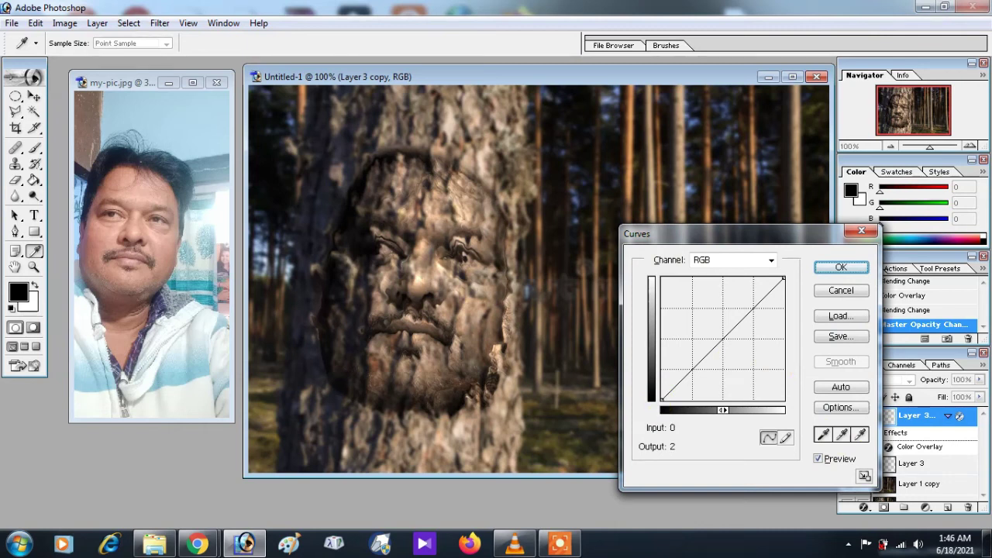
pyautogui.moveTo(660, 401); pyautogui.dragTo(664, 383)
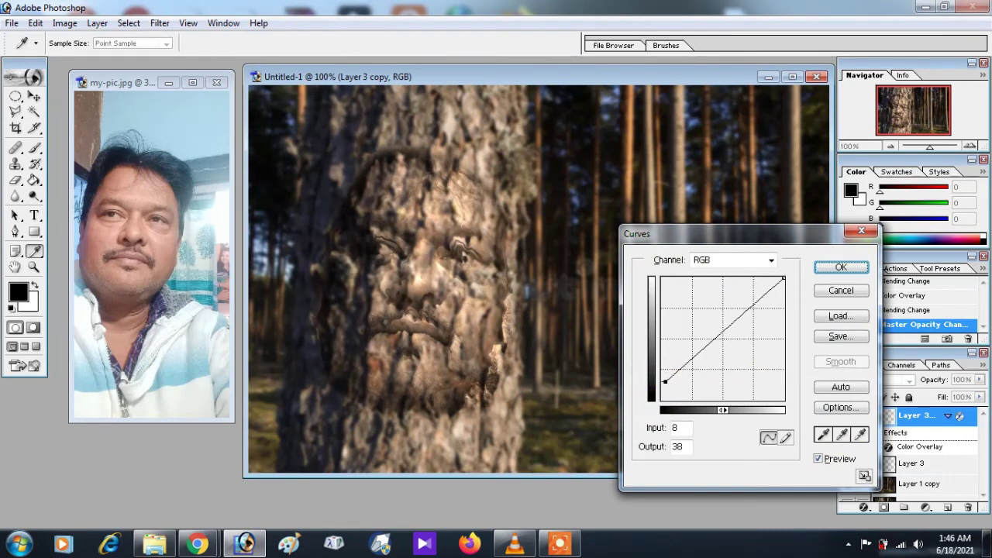
pyautogui.moveTo(783, 279)
pyautogui.mouseDown()
pyautogui.moveTo(783, 308)
pyautogui.moveTo(749, 313)
pyautogui.mouseUp()
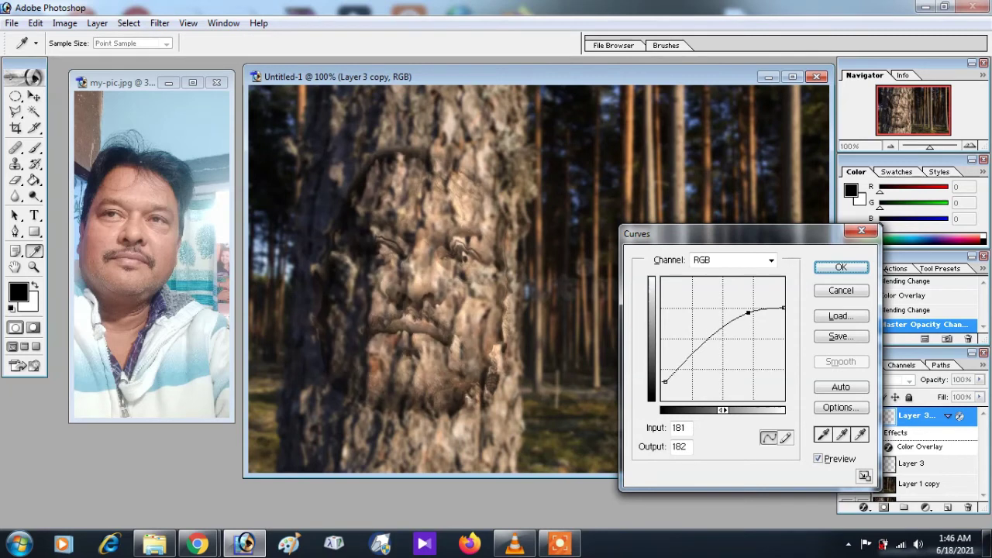
pyautogui.click(838, 268)
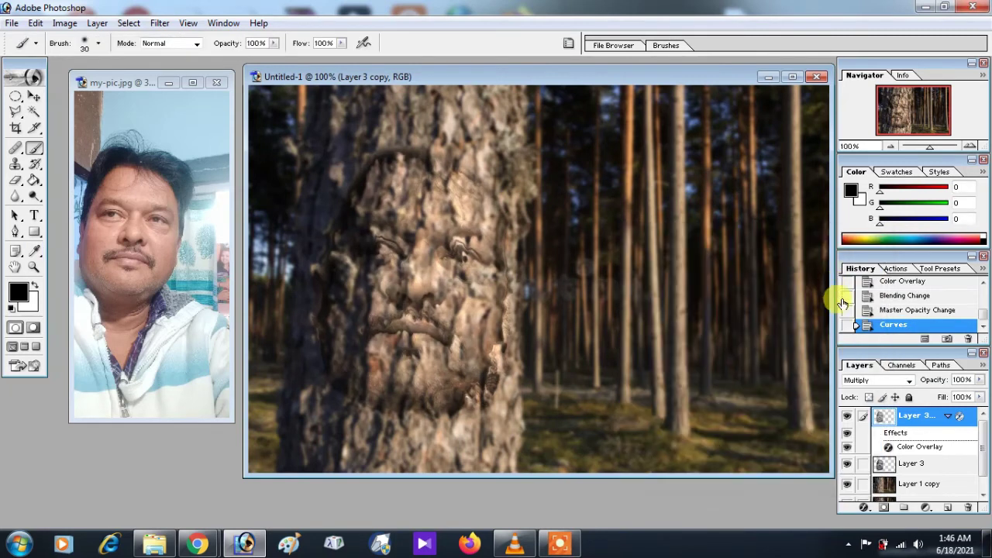
# Add a layer mask to Layer 3 copy and paint away the face's right and lower edges
pyautogui.click(884, 509)
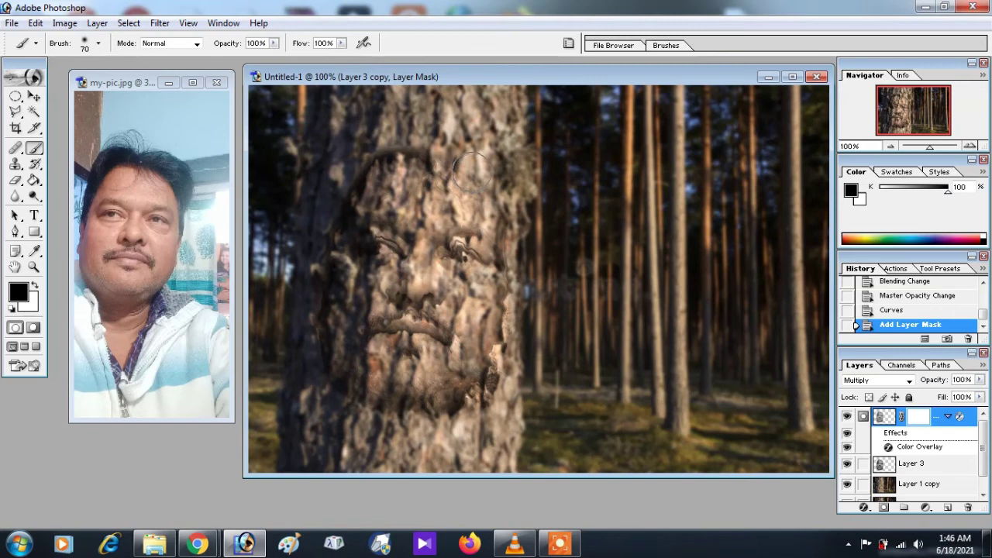
pyautogui.moveTo(335, 206); pyautogui.dragTo(338, 203)
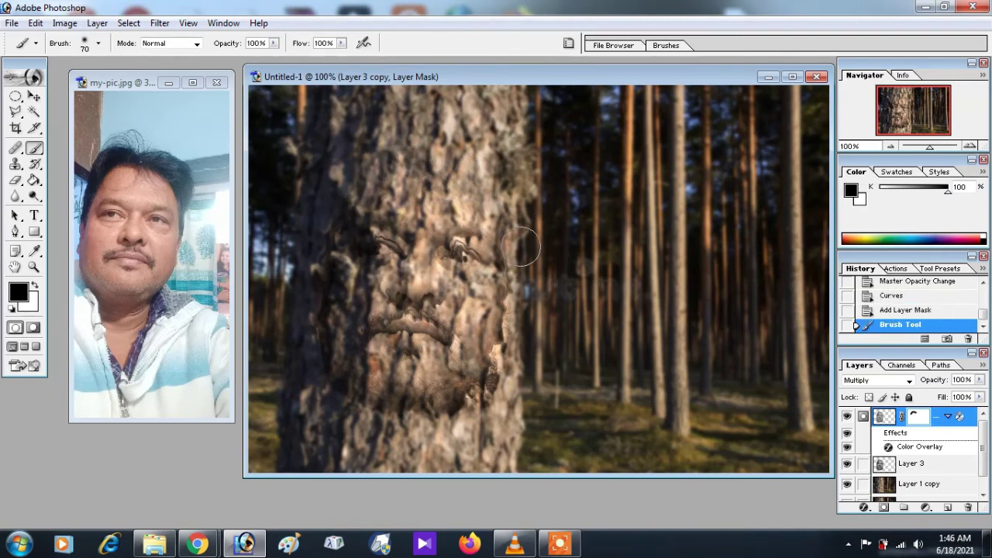
pyautogui.moveTo(469, 399); pyautogui.dragTo(326, 411)
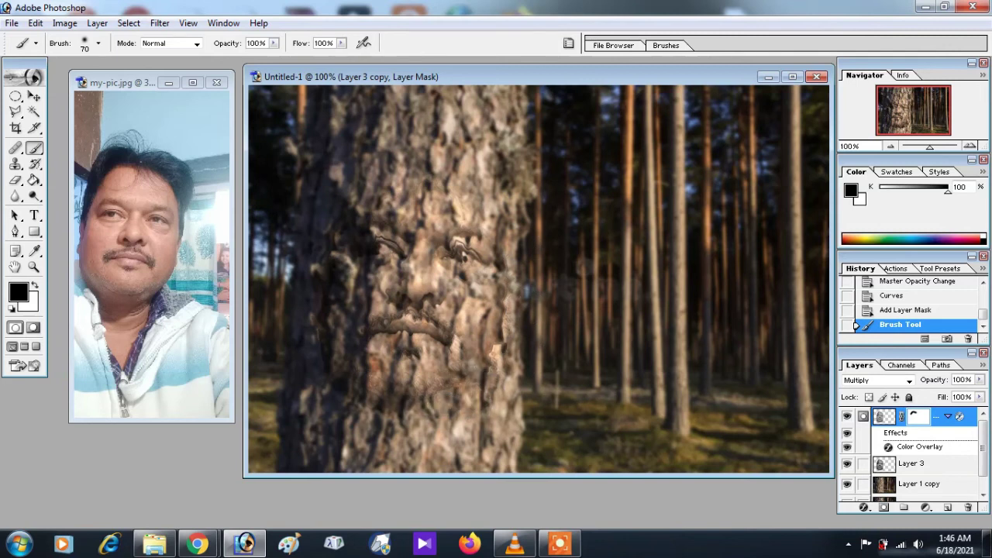